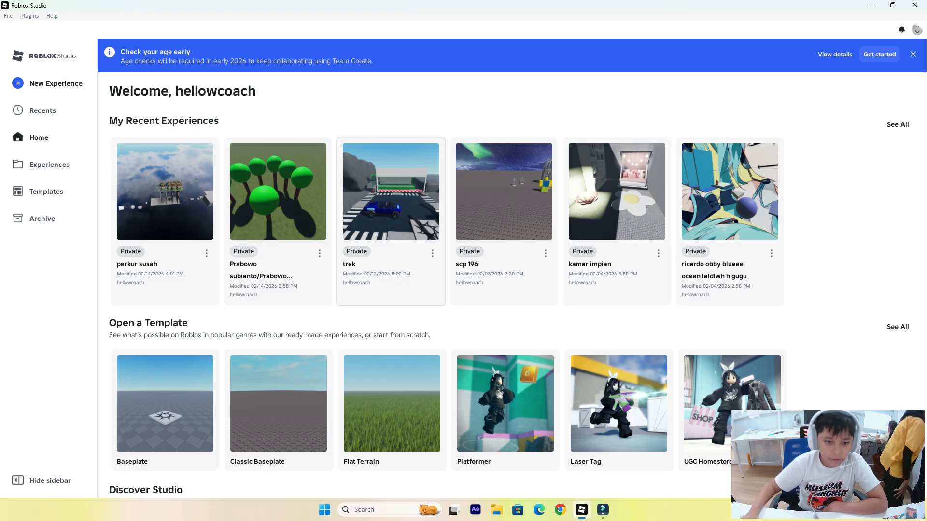
# Create a new experience with a baseplate and spawn location
pyautogui.scroll(-2, 391, 222)
pyautogui.scroll(2, 391, 222)
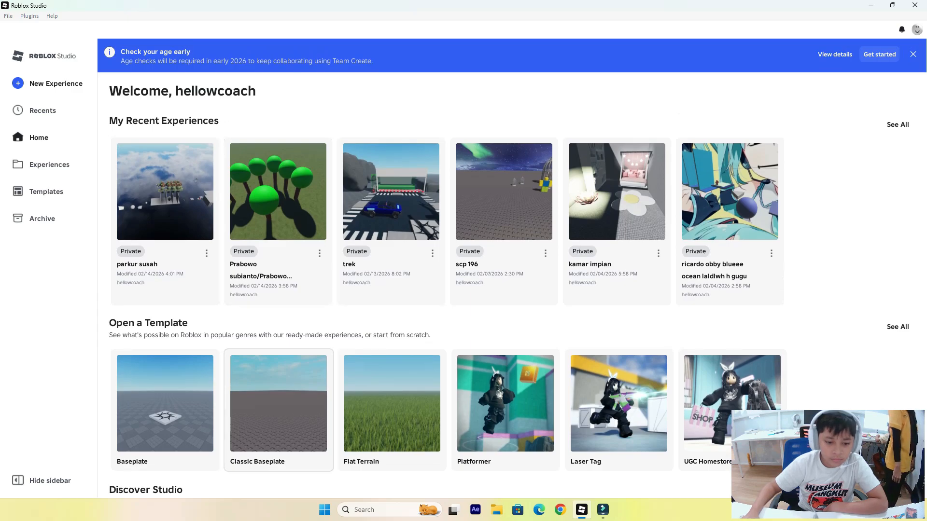
pyautogui.scroll(-1, 391, 222)
pyautogui.scroll(1, 391, 222)
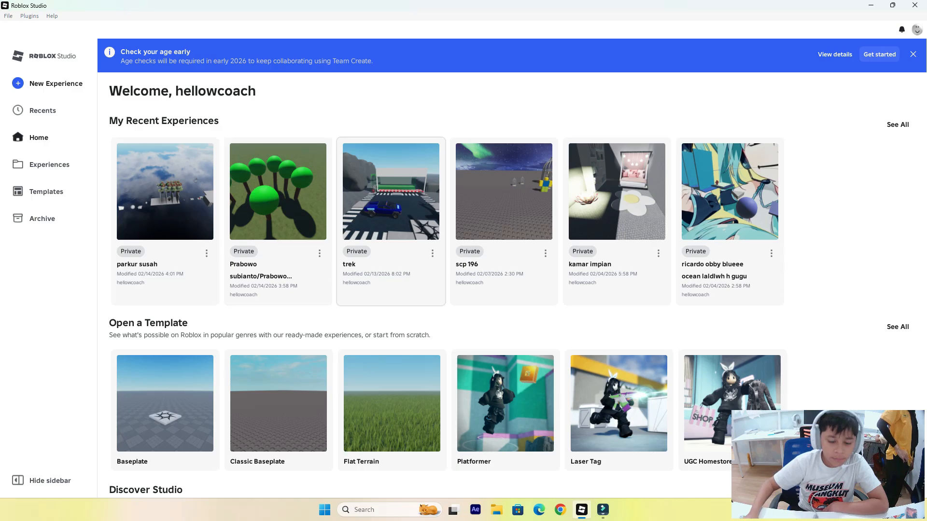
pyautogui.scroll(-1, 391, 222)
pyautogui.scroll(1, 277, 222)
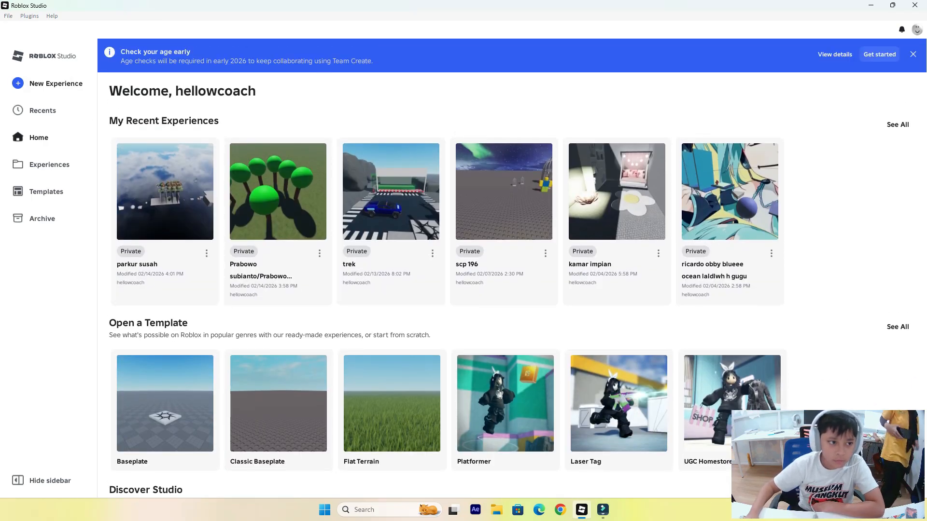
pyautogui.click(55, 83)
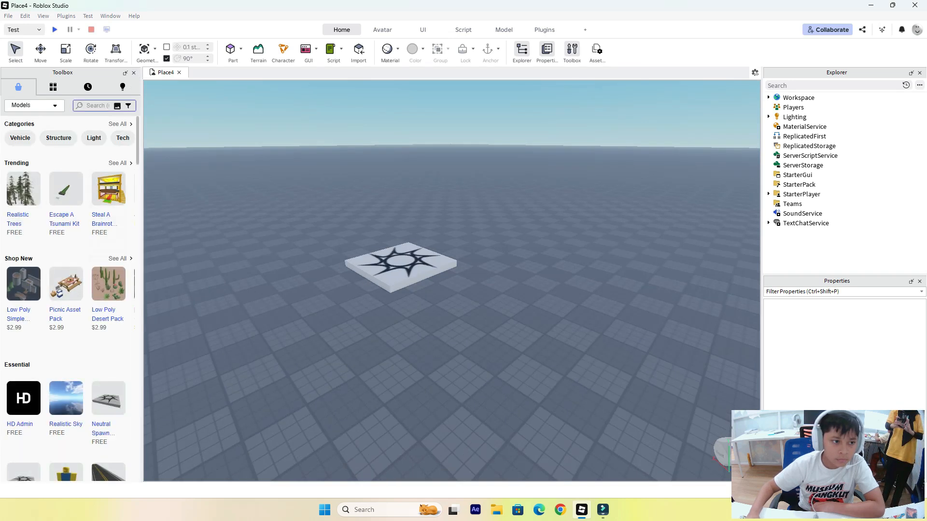
# Search the Toolbox models for "house" and insert a grey-roofed, stone-fronted house with a driveway
pyautogui.click(97, 106)
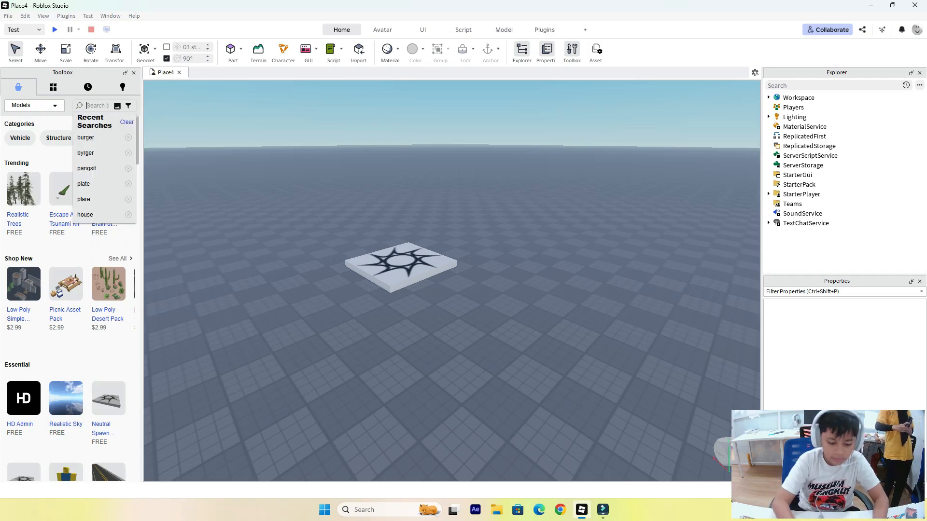
pyautogui.write('house')
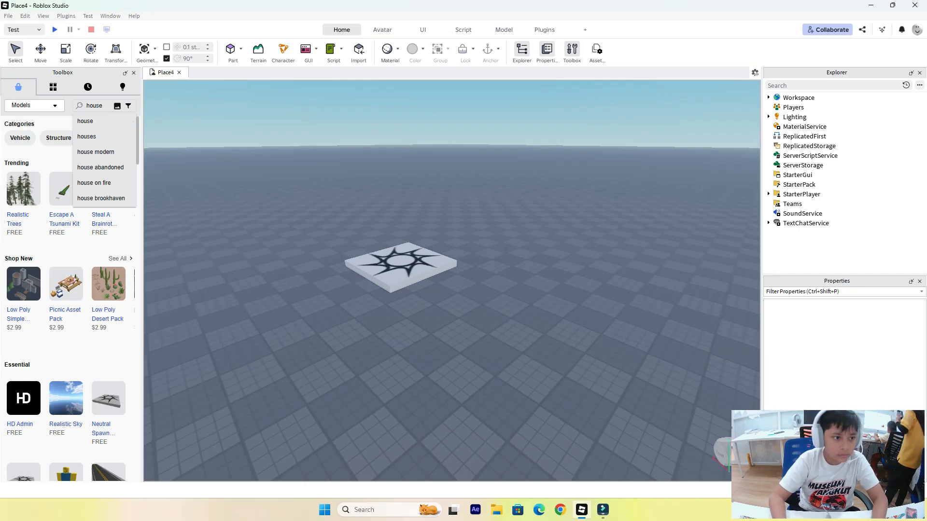
pyautogui.press('Return')
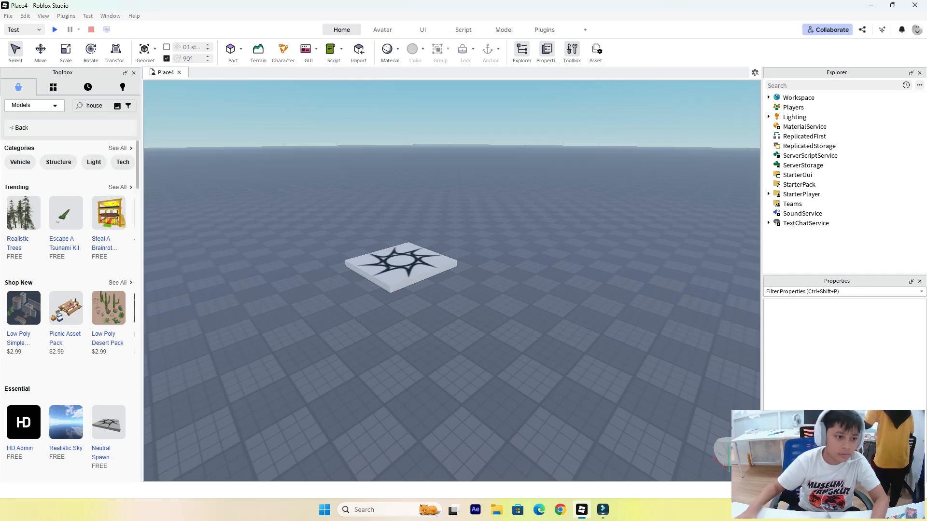
pyautogui.scroll(-1, 67, 285)
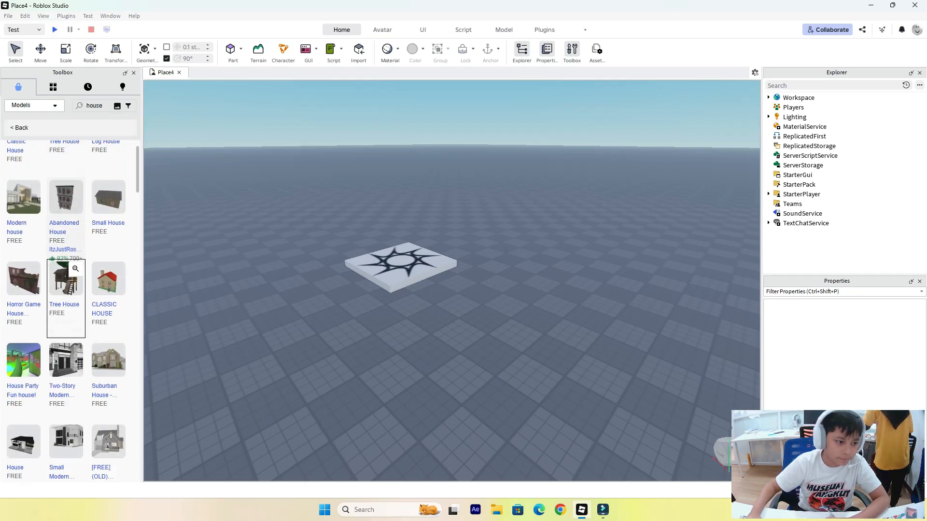
pyautogui.scroll(-2, 66, 338)
pyautogui.scroll(-1, 66, 367)
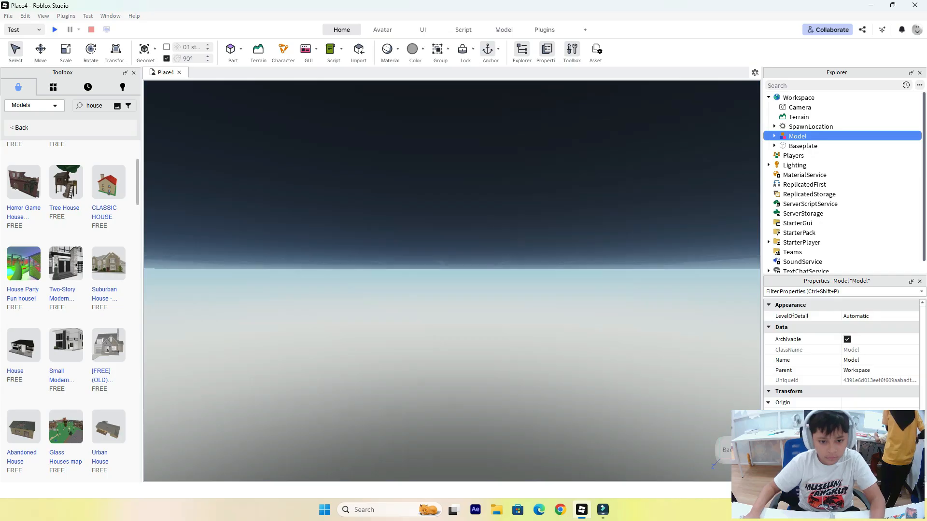
# Lower the inserted house slightly towards the baseplate and clear the selection
pyautogui.moveTo(451, 281); pyautogui.dragTo(452, 227, button='right')
pyautogui.press('w')
pyautogui.moveTo(452, 281); pyautogui.dragTo(328, 334, button='right')
pyautogui.press('s')
pyautogui.press('w')
pyautogui.press('d')
pyautogui.press('d')
pyautogui.press('w')
pyautogui.press('d')
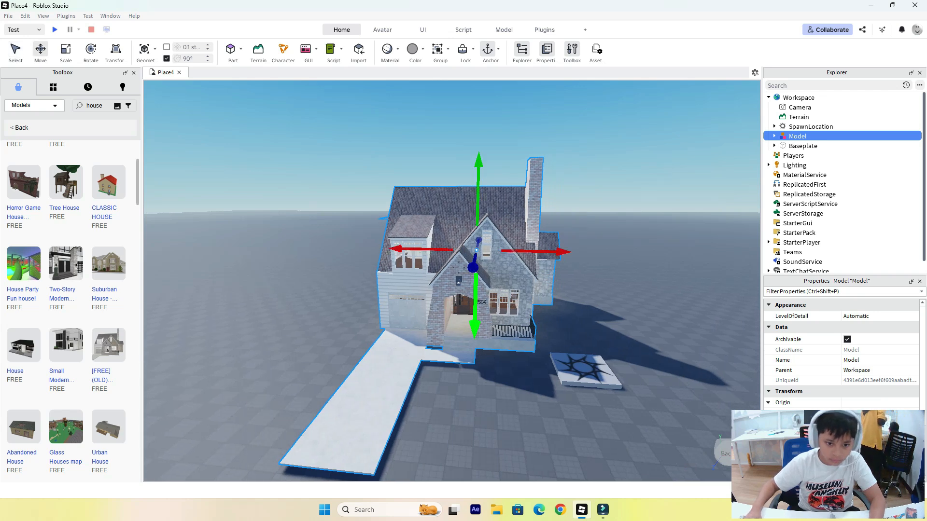
pyautogui.moveTo(474, 329); pyautogui.dragTo(475, 334)
pyautogui.click(502, 381)
# Search the Toolbox models for "plate" and insert the round white plate inside the house's kitchen
pyautogui.press('w')
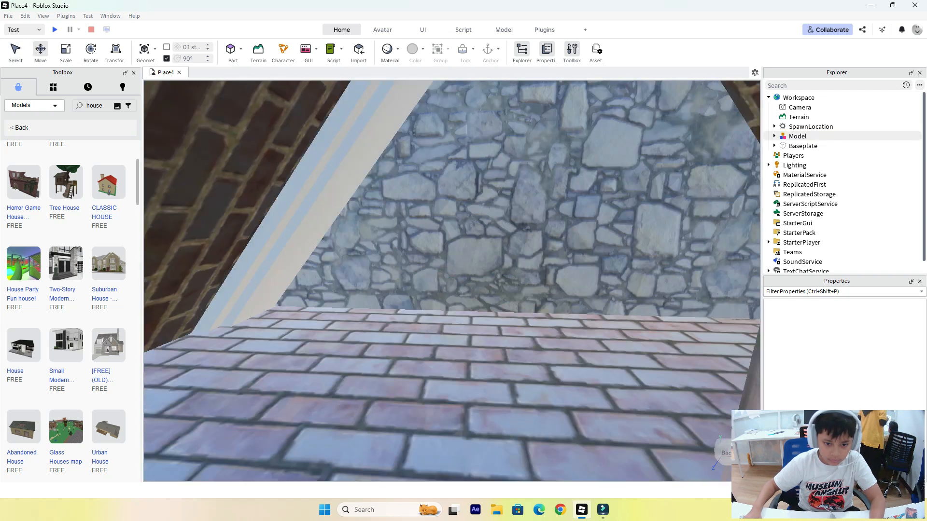
pyautogui.press('w')
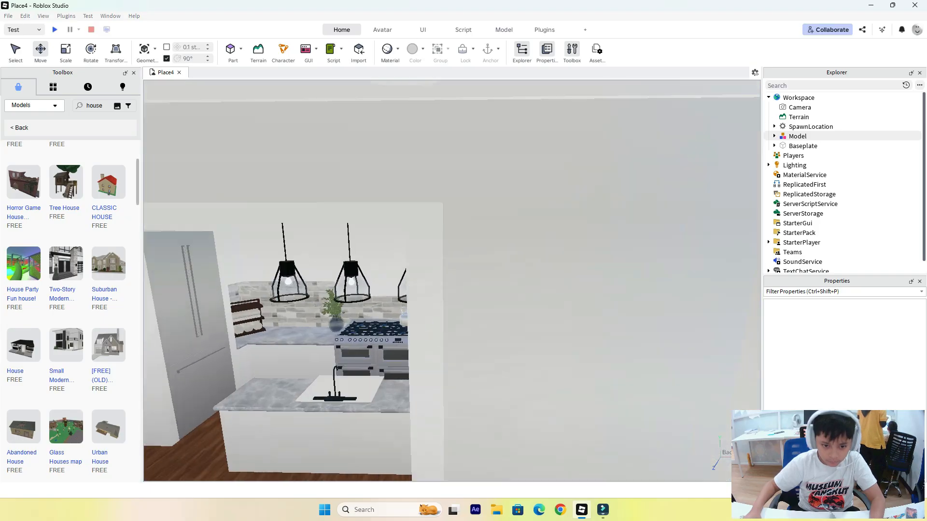
pyautogui.press('w')
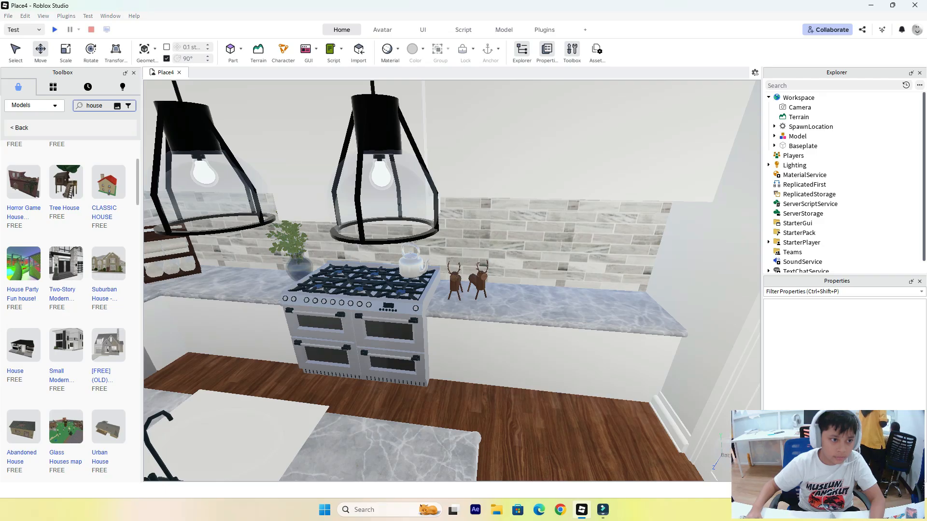
pyautogui.click(102, 105)
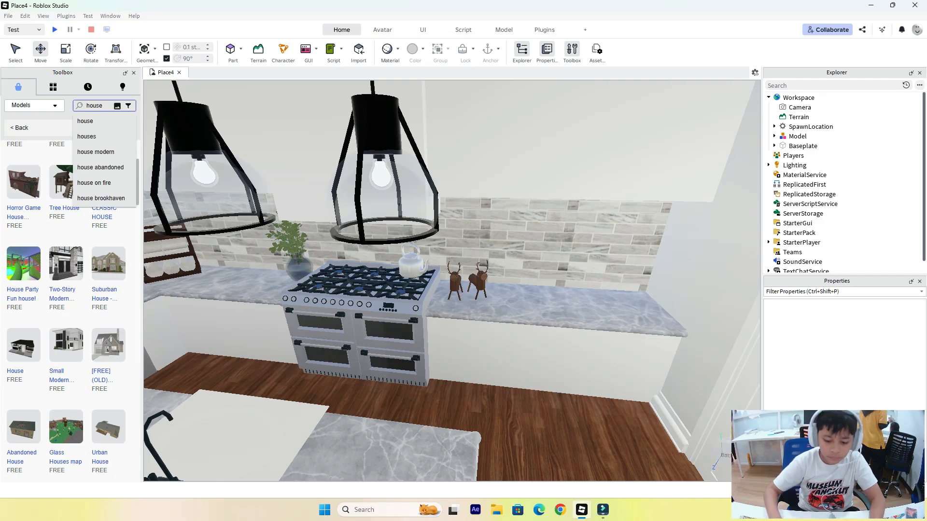
pyautogui.press('BackSpace')
pyautogui.press('BackSpace')
pyautogui.press('BackSpace')
pyautogui.write('plate')
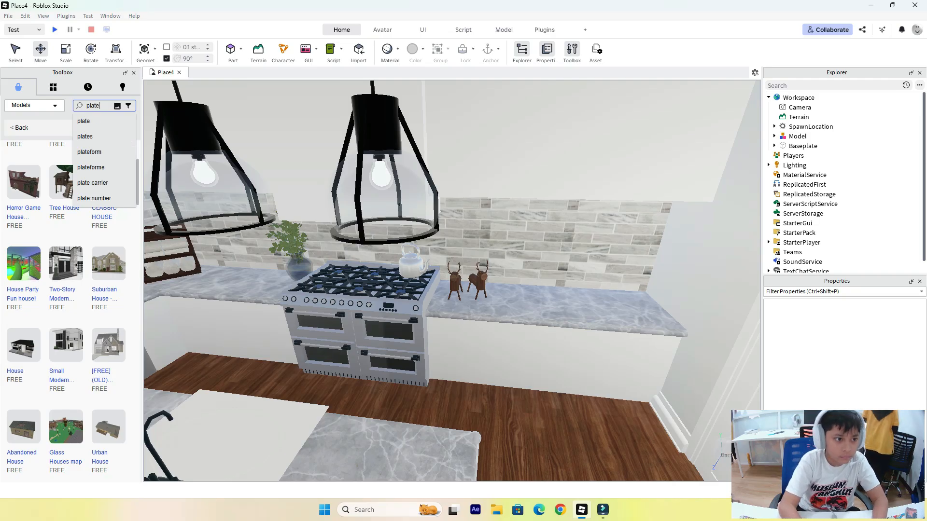
pyautogui.press('Return')
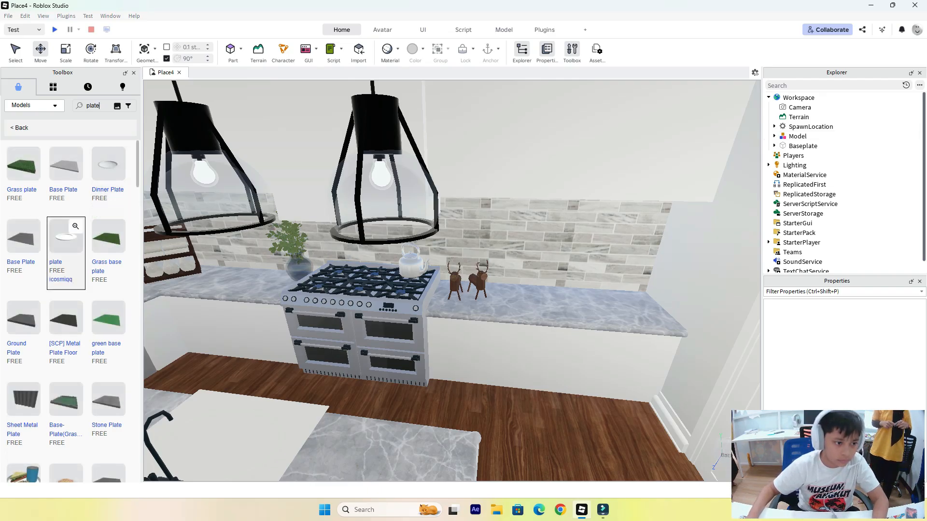
pyautogui.click(67, 236)
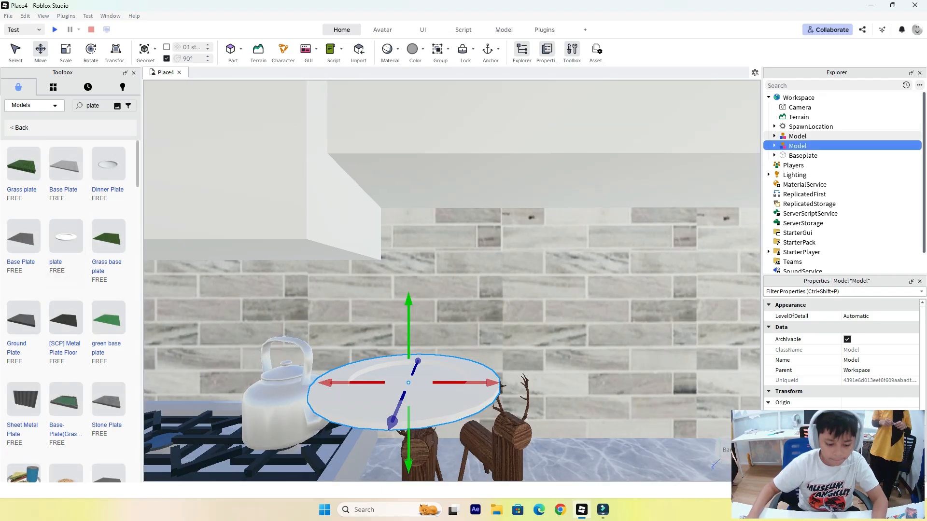
# Move the plate past the reindeer figures and lower it onto the marble counter beside the stove
pyautogui.scroll(-5, 451, 281)
pyautogui.scroll(6, 452, 281)
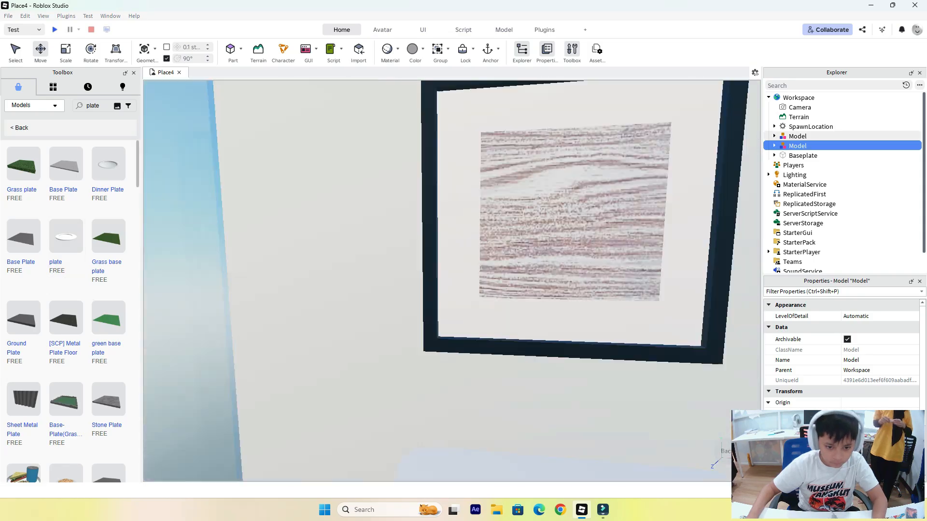
pyautogui.press('s')
pyautogui.press('a')
pyautogui.press('d')
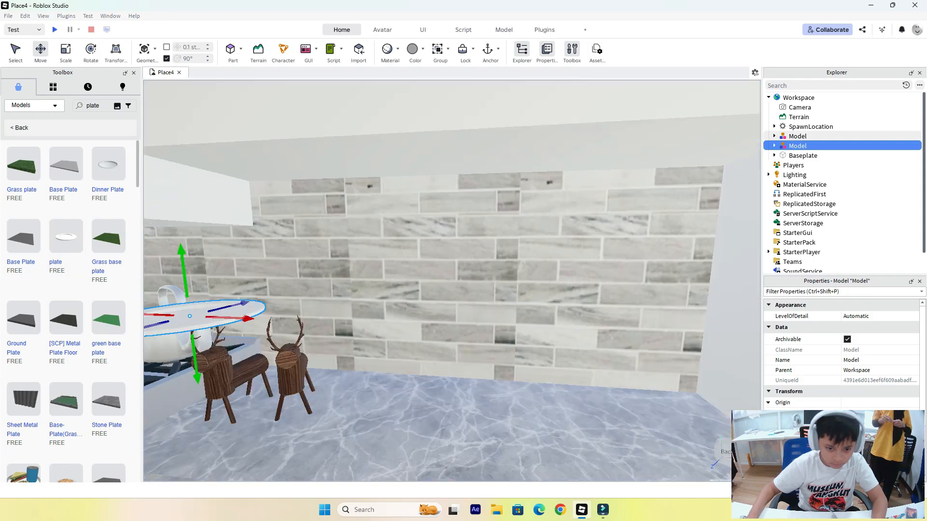
pyautogui.press('s')
pyautogui.moveTo(422, 314); pyautogui.dragTo(550, 318)
pyautogui.moveTo(466, 394); pyautogui.dragTo(465, 448)
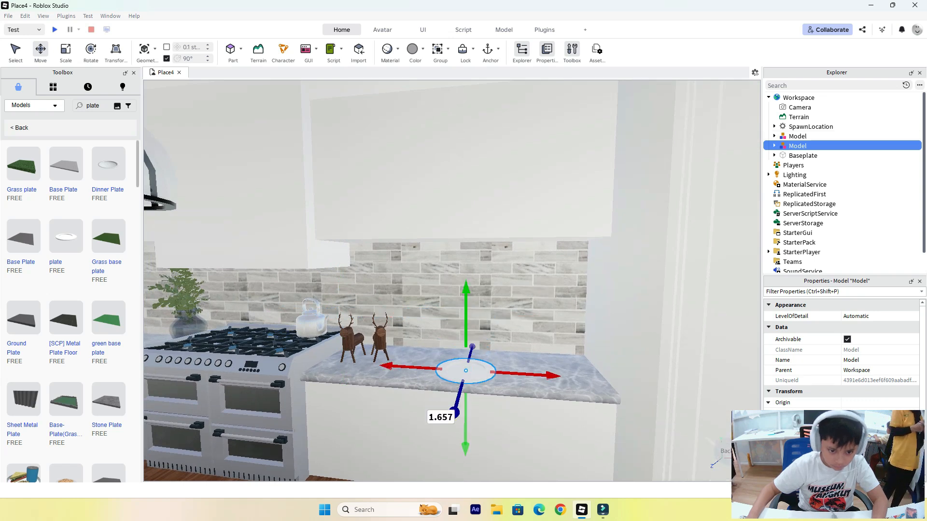
pyautogui.moveTo(454, 412); pyautogui.dragTo(462, 382)
# Move the plate from the stove-side counter onto the kitchen island beside the sink
pyautogui.press('s')
pyautogui.moveTo(462, 382); pyautogui.dragTo(486, 382, button='right')
pyautogui.press('a')
pyautogui.moveTo(686, 341); pyautogui.dragTo(758, 371)
pyautogui.press('d')
pyautogui.press('a')
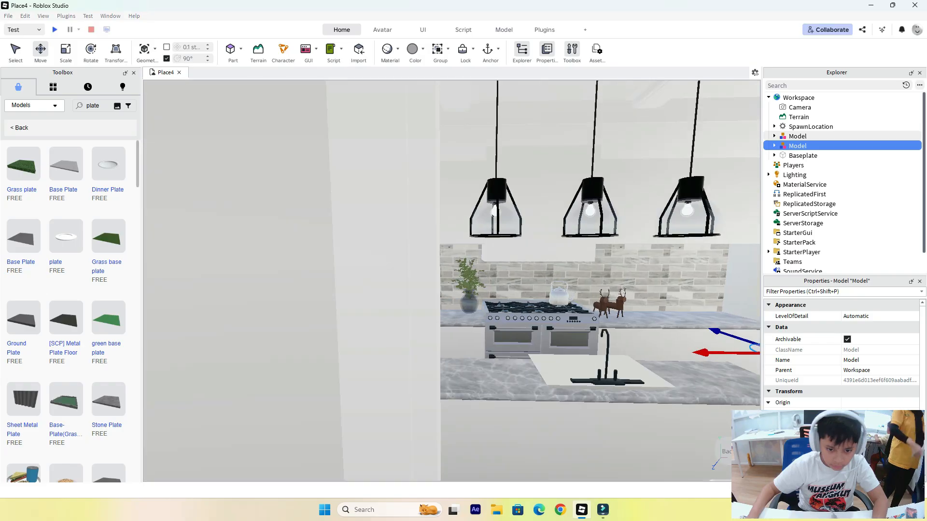
pyautogui.press('d')
pyautogui.press('w')
pyautogui.press('s')
pyautogui.moveTo(486, 356); pyautogui.dragTo(368, 353)
pyautogui.moveTo(448, 395); pyautogui.dragTo(445, 425)
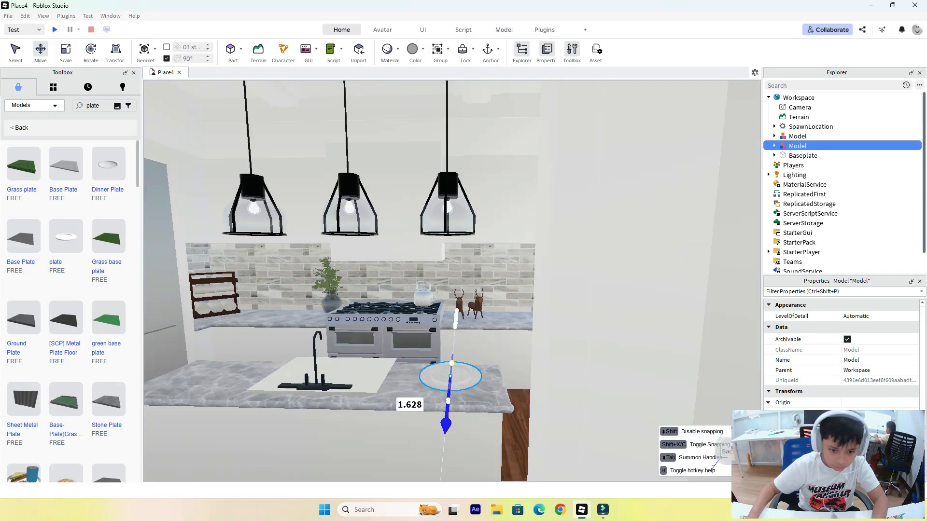
pyautogui.click(485, 432)
# Clear the "plate" search term from the Toolbox search
pyautogui.press('w')
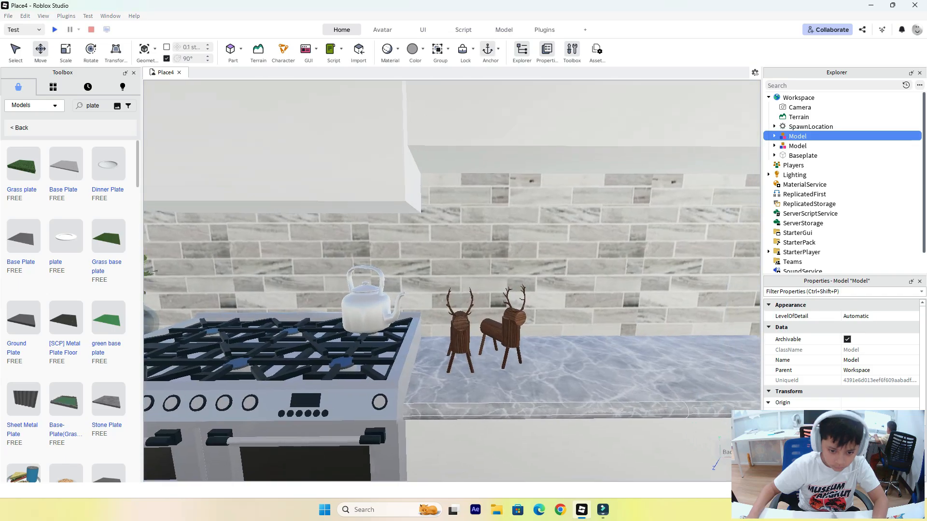
pyautogui.press('s')
pyautogui.press('w')
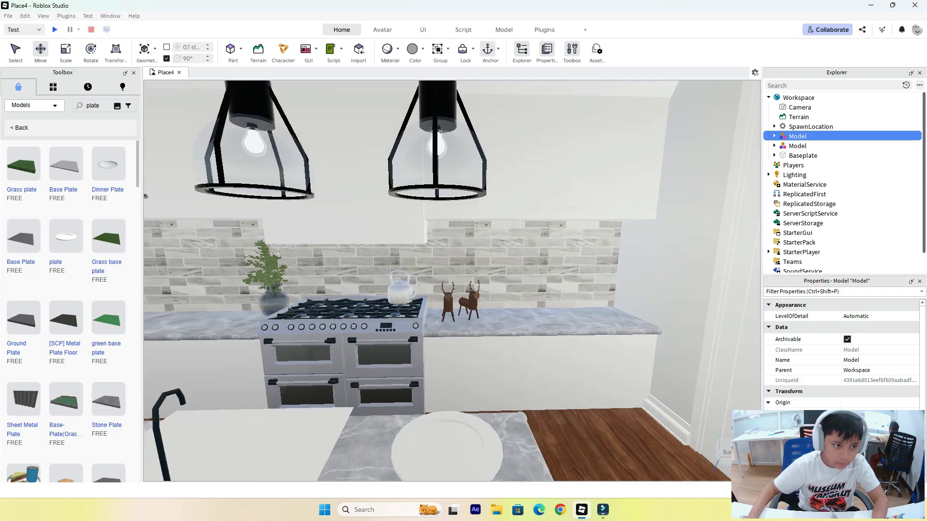
pyautogui.press('s')
pyautogui.press('w')
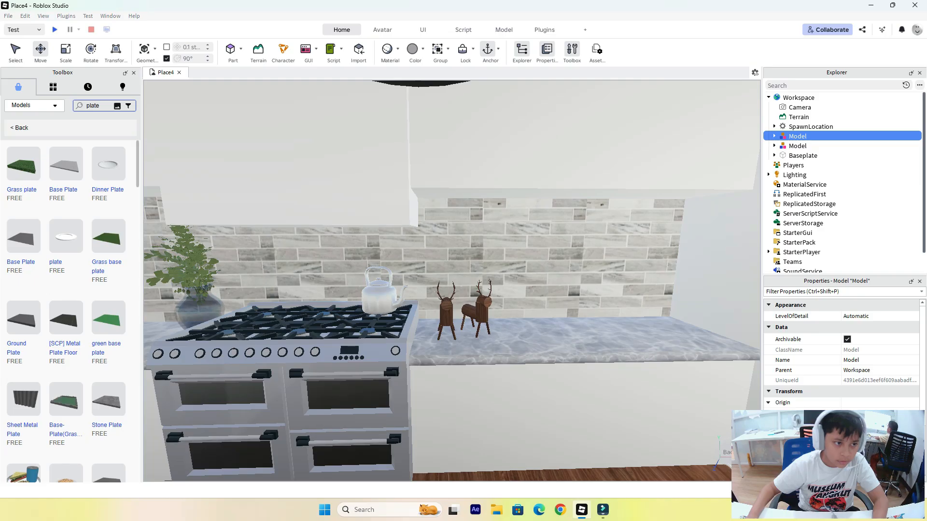
pyautogui.click(91, 105)
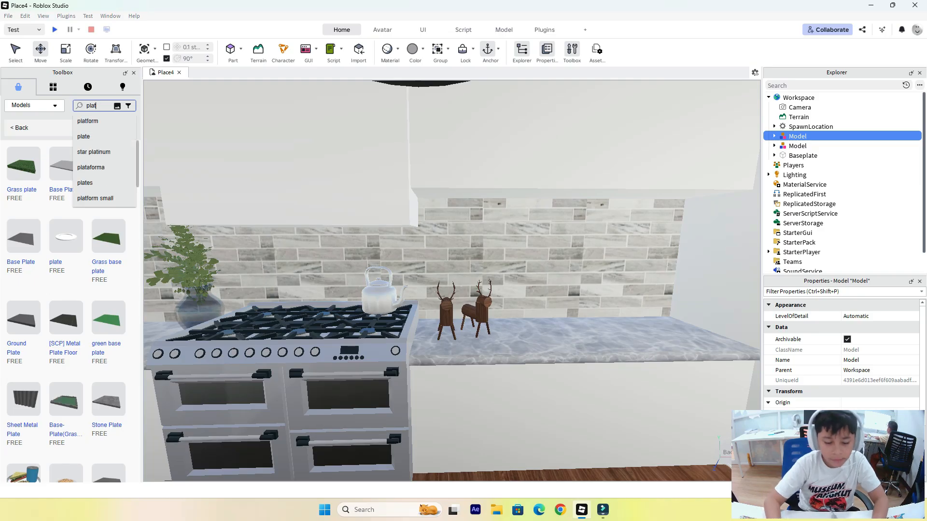
pyautogui.press('BackSpace')
pyautogui.press('BackSpace')
pyautogui.press('BackSpace')
pyautogui.press('BackSpace')
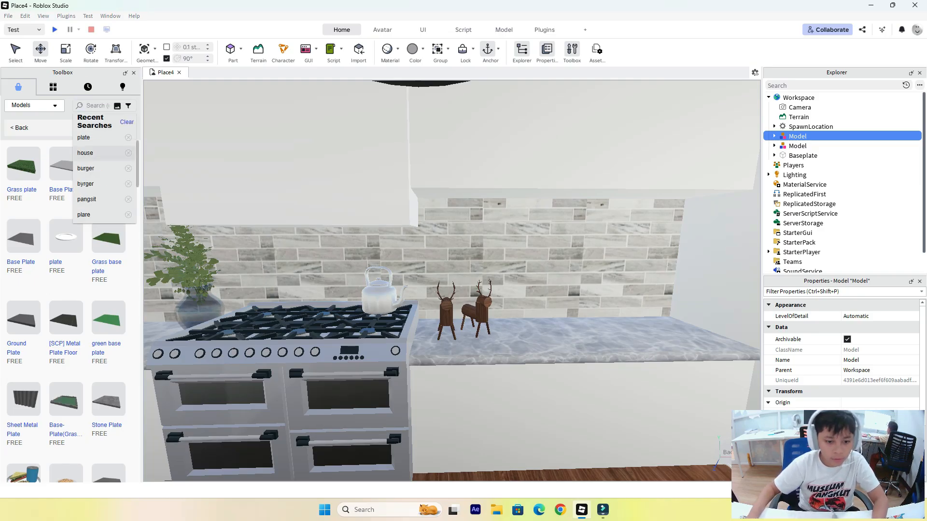
pyautogui.write('s')
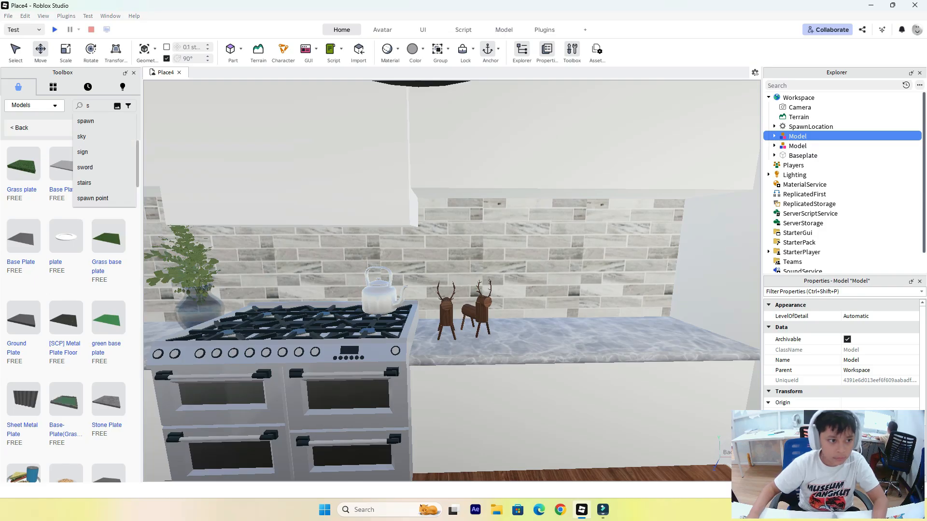
pyautogui.press('BackSpace')
pyautogui.write('s')
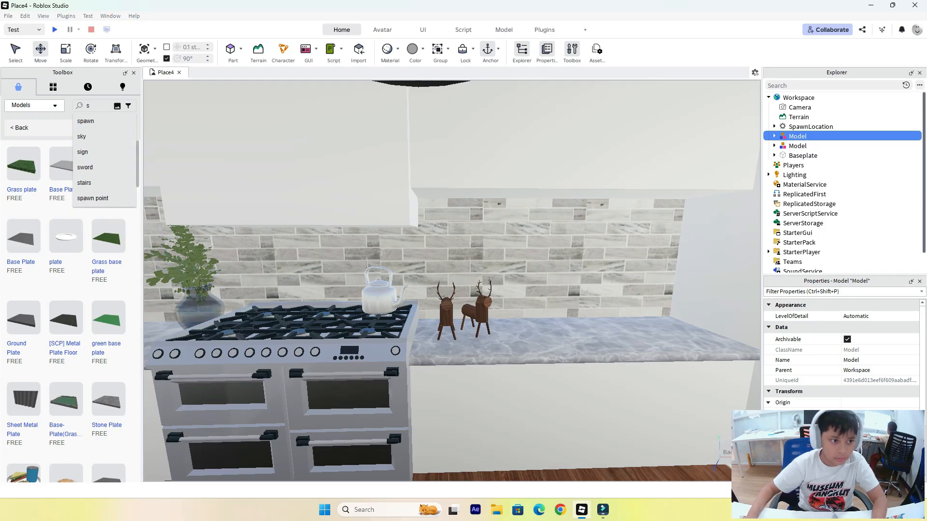
pyautogui.press('BackSpace')
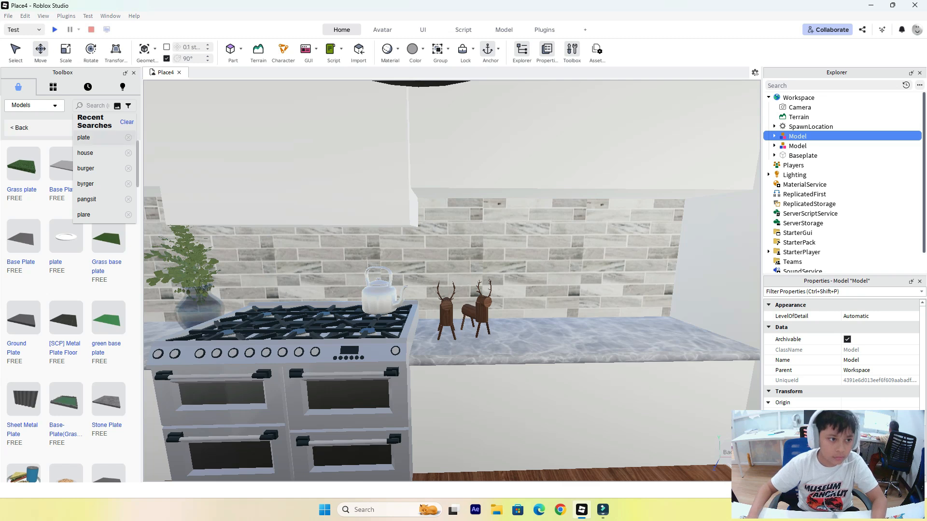
# Switch the Toolbox category to MeshParts and search it for "burger"
pyautogui.click(33, 106)
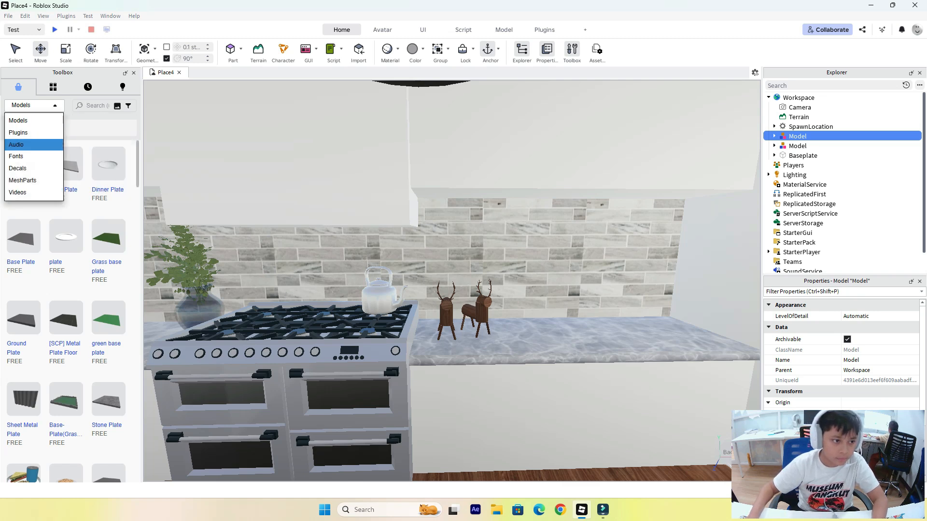
pyautogui.click(22, 180)
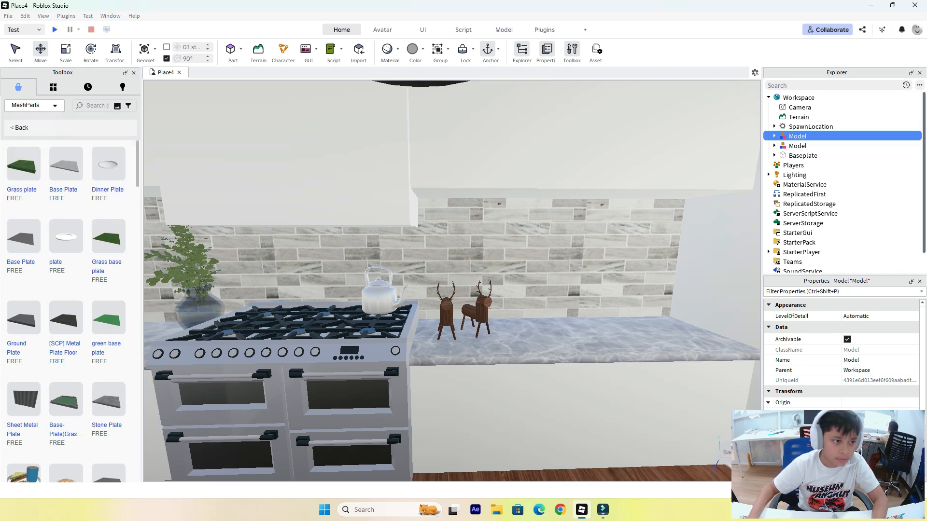
pyautogui.press('s')
pyautogui.moveTo(451, 280); pyautogui.dragTo(338, 290, button='right')
pyautogui.press('w')
pyautogui.press('w')
pyautogui.press('s')
pyautogui.press('w')
pyautogui.moveTo(463, 434); pyautogui.dragTo(490, 411, button='right')
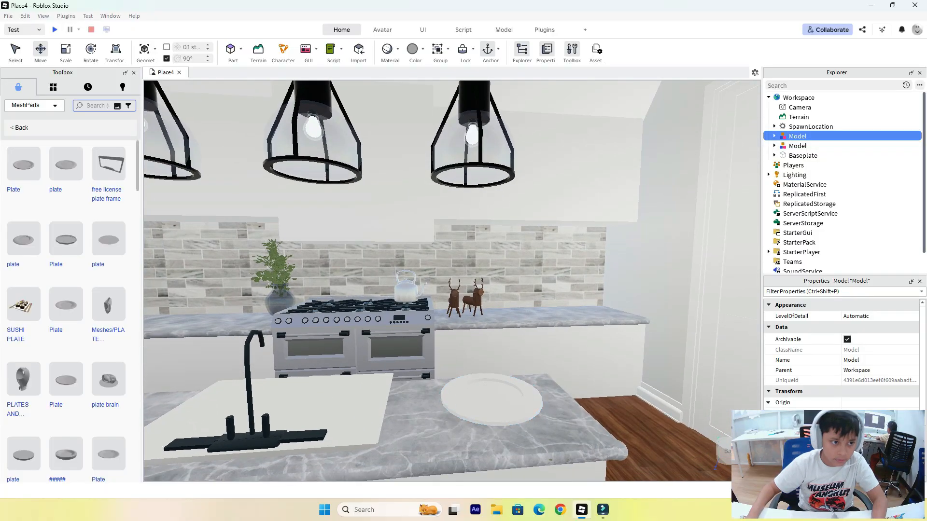
pyautogui.click(96, 106)
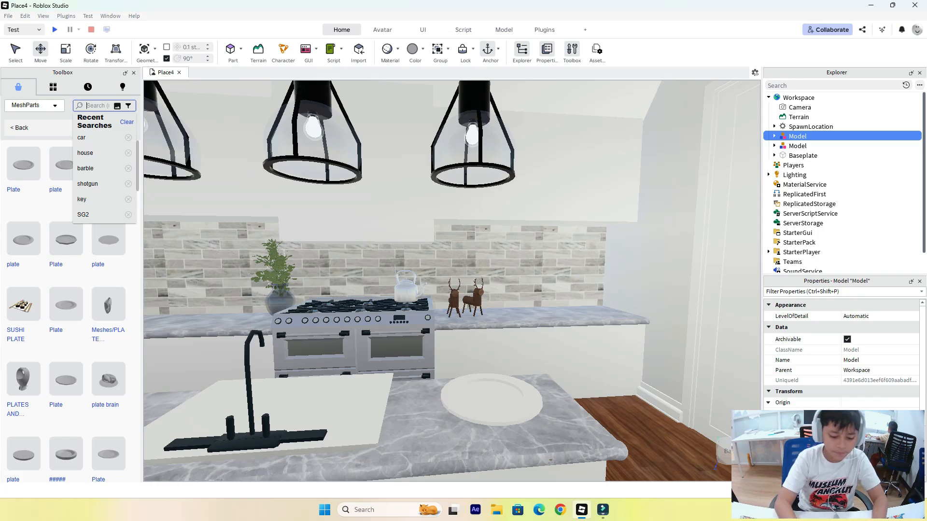
pyautogui.write('burger')
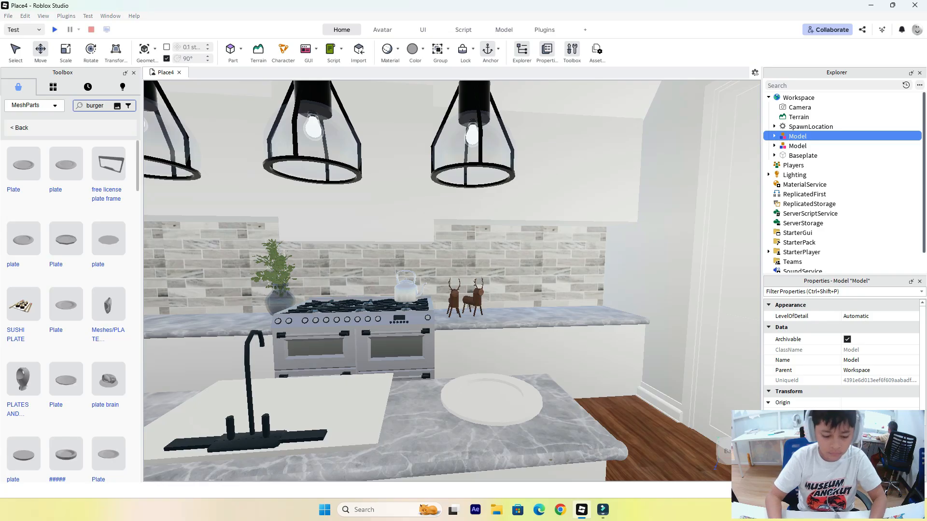
pyautogui.press('Return')
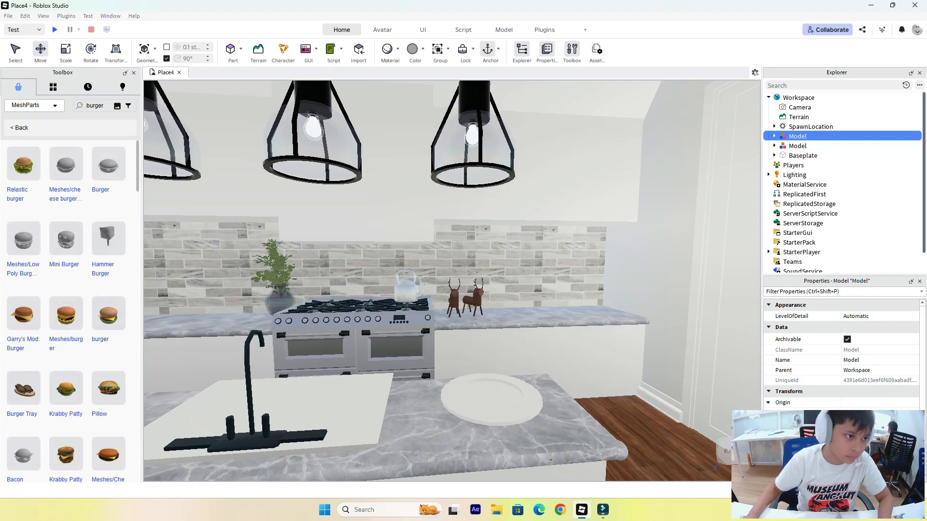
# Insert the textured cheeseburger mesh named "burger" from the MeshParts results into the workspace
pyautogui.click(34, 105)
pyautogui.click(23, 180)
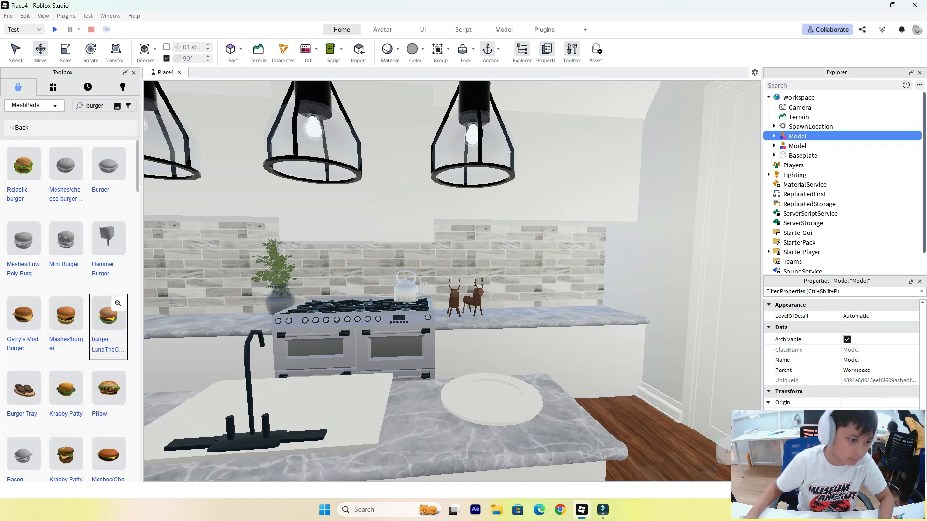
pyautogui.click(108, 314)
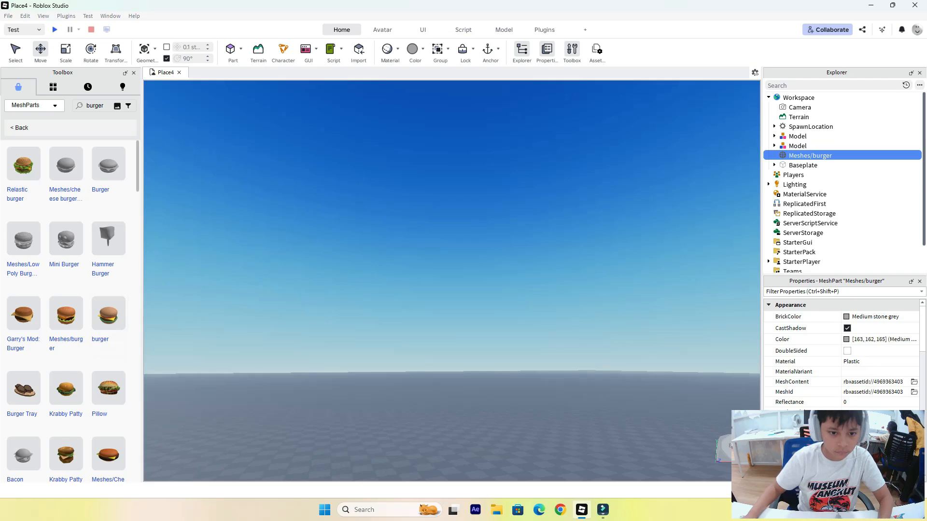
# Move the inserted burger through the house to the kitchen island and set it over the plate beside the sink
pyautogui.moveTo(449, 251); pyautogui.dragTo(439, 300, button='right')
pyautogui.press('s')
pyautogui.press('s')
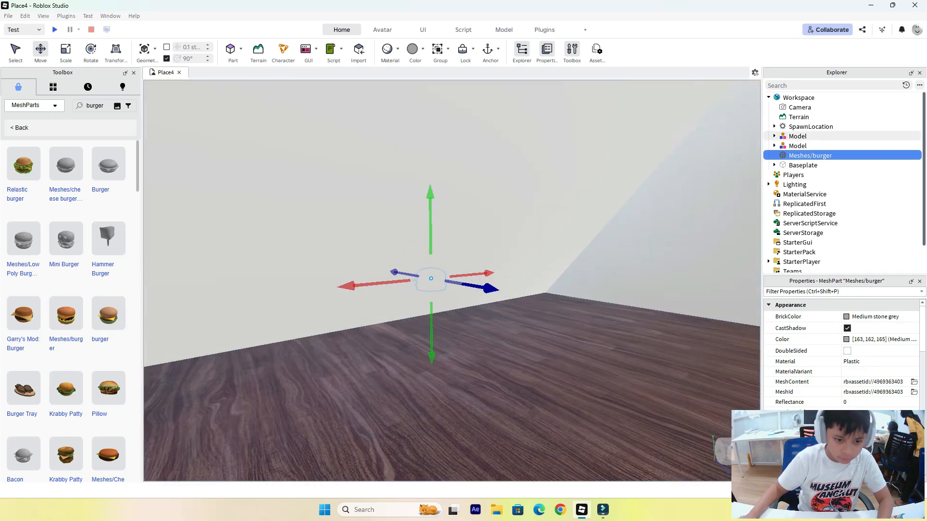
pyautogui.moveTo(432, 346); pyautogui.dragTo(432, 347)
pyautogui.press('s')
pyautogui.moveTo(432, 415)
pyautogui.mouseDown(button='right')
pyautogui.moveTo(464, 410)
pyautogui.moveTo(446, 410)
pyautogui.moveTo(444, 432)
pyautogui.moveTo(441, 415)
pyautogui.moveTo(429, 422)
pyautogui.mouseUp(button='right')
pyautogui.press('w')
pyautogui.press('w')
pyautogui.press('s')
pyautogui.press('w')
pyautogui.press('s')
pyautogui.moveTo(687, 317); pyautogui.dragTo(669, 367)
pyautogui.press('s')
pyautogui.moveTo(669, 367); pyautogui.dragTo(699, 370, button='right')
pyautogui.press('s')
pyautogui.moveTo(449, 287); pyautogui.dragTo(540, 476)
pyautogui.press('s')
pyautogui.moveTo(541, 475); pyautogui.dragTo(411, 375, button='right')
pyautogui.moveTo(409, 370); pyautogui.dragTo(356, 413)
pyautogui.moveTo(418, 403); pyautogui.dragTo(420, 415)
pyautogui.press('w')
pyautogui.moveTo(483, 386); pyautogui.dragTo(241, 343, button='right')
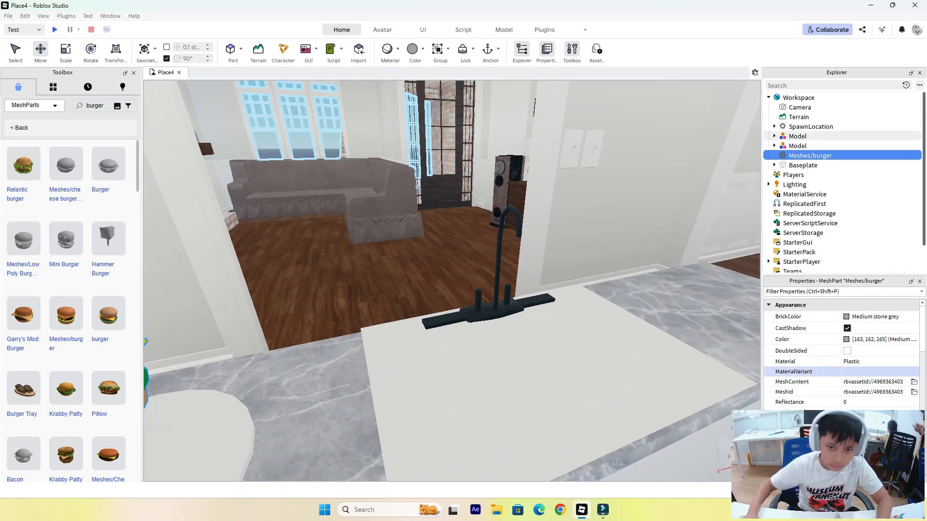
pyautogui.press('s')
pyautogui.moveTo(452, 281); pyautogui.dragTo(410, 297, button='right')
pyautogui.press('w')
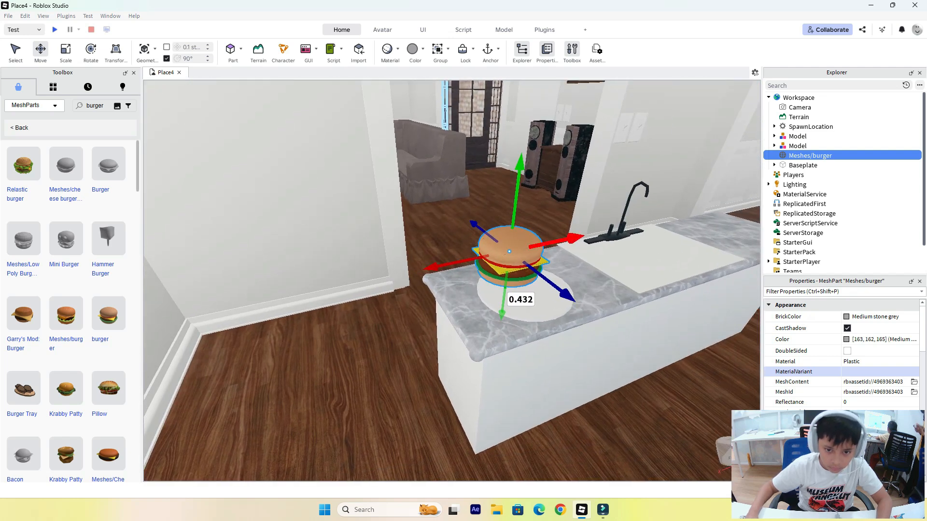
# Shift the burger across the plate and move both burger and plate off the end of the kitchen island
pyautogui.moveTo(566, 240); pyautogui.dragTo(593, 235)
pyautogui.moveTo(574, 272); pyautogui.dragTo(582, 276)
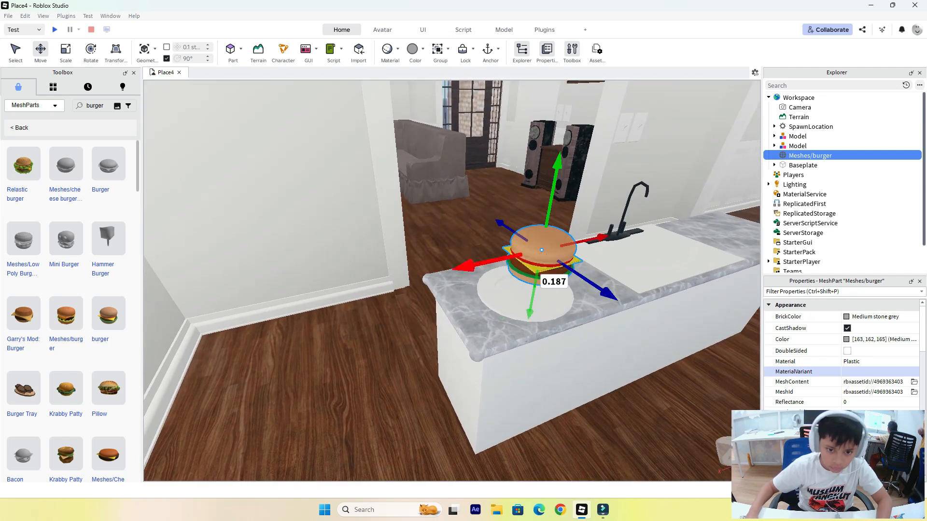
pyautogui.moveTo(485, 263); pyautogui.dragTo(473, 266)
pyautogui.moveTo(520, 314); pyautogui.dragTo(546, 248)
pyautogui.moveTo(546, 248); pyautogui.dragTo(490, 244, button='right')
pyautogui.press('d')
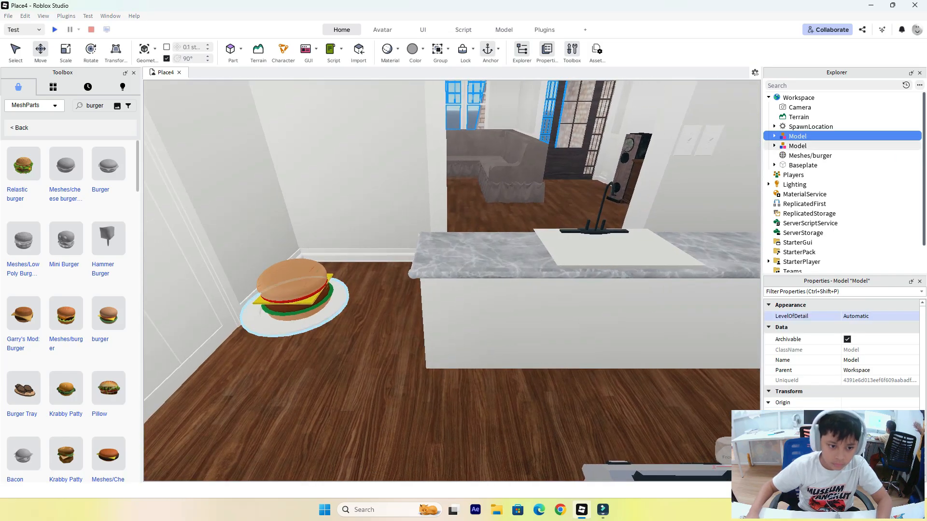
# Move the plate back onto the kitchen island beside the sink and center it across the countertop
pyautogui.click(309, 320)
pyautogui.moveTo(340, 304); pyautogui.dragTo(560, 309)
pyautogui.moveTo(480, 270); pyautogui.dragTo(477, 224)
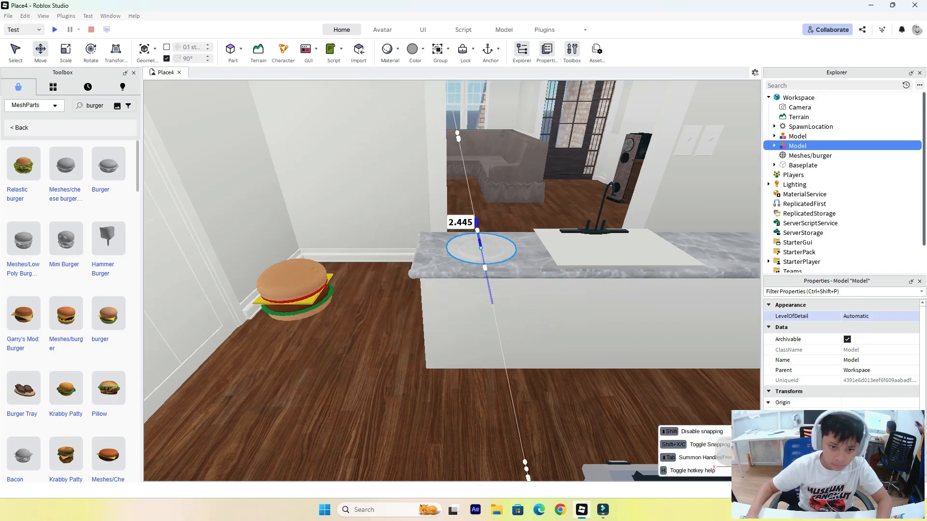
pyautogui.press('s')
pyautogui.moveTo(477, 223); pyautogui.dragTo(676, 212, button='right')
pyautogui.press('a')
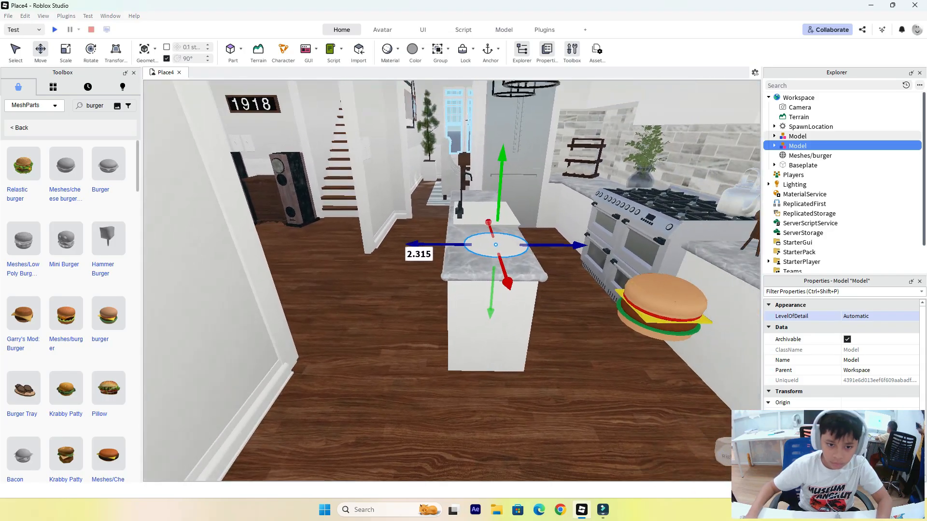
pyautogui.moveTo(437, 245); pyautogui.dragTo(526, 245)
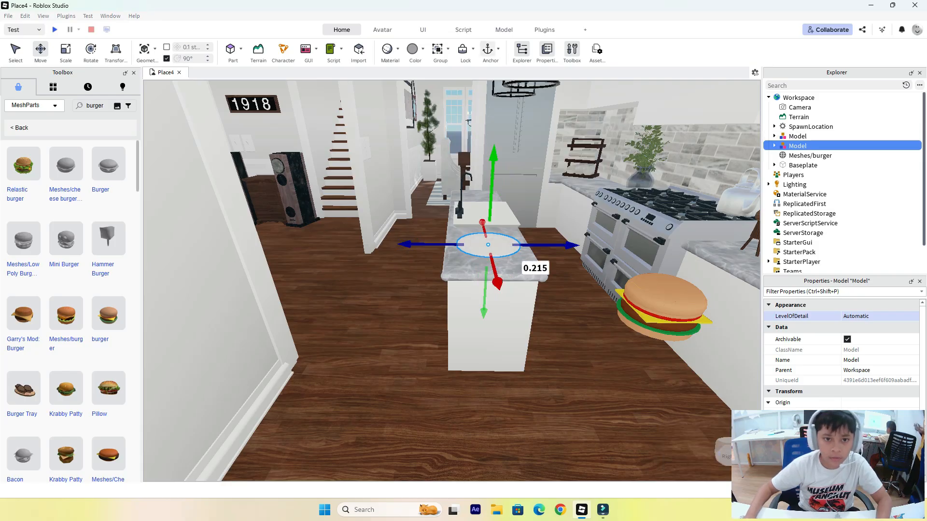
# Move the burger onto the middle of the plate on the kitchen island and focus the view on it
pyautogui.click(657, 303)
pyautogui.moveTo(619, 266); pyautogui.dragTo(567, 222)
pyautogui.moveTo(508, 243); pyautogui.dragTo(408, 244)
pyautogui.moveTo(487, 222); pyautogui.dragTo(484, 212)
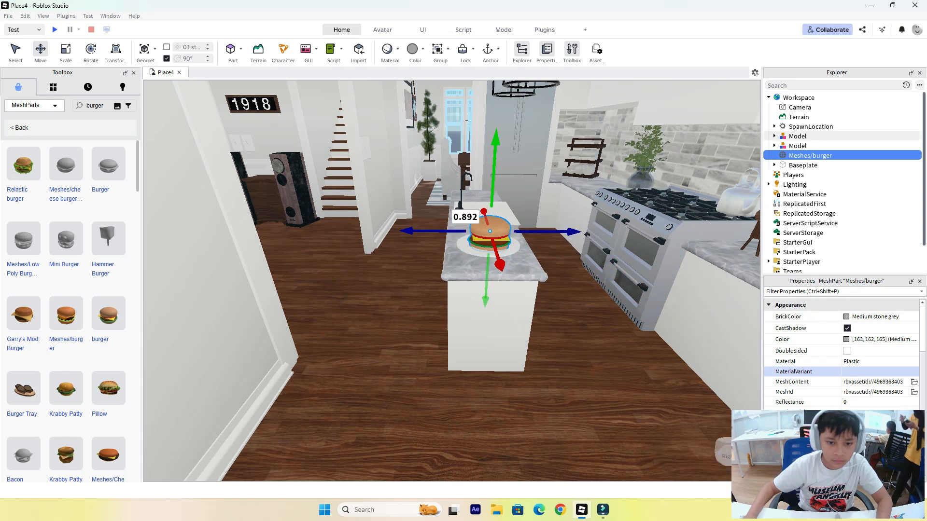
pyautogui.click(467, 121)
pyautogui.scroll(-2, 476, 140)
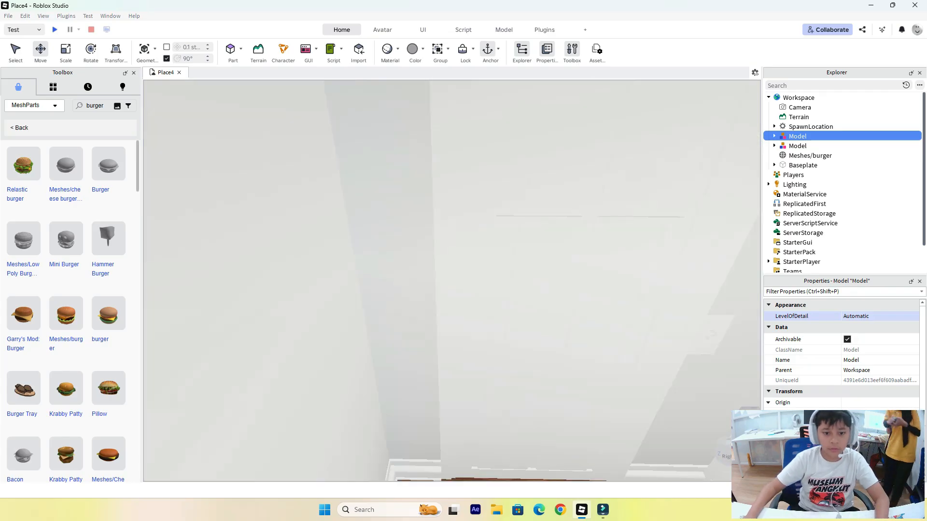
pyautogui.scroll(3, 516, 210)
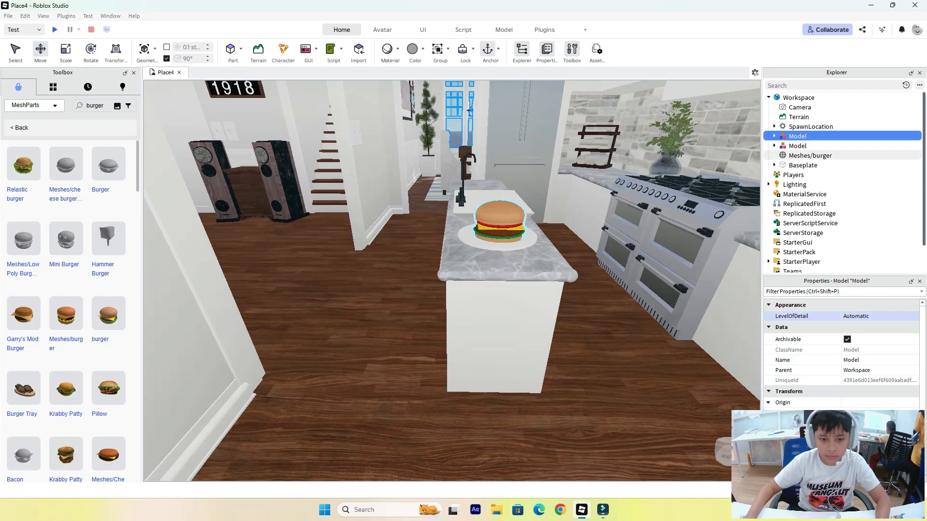
pyautogui.click(500, 222)
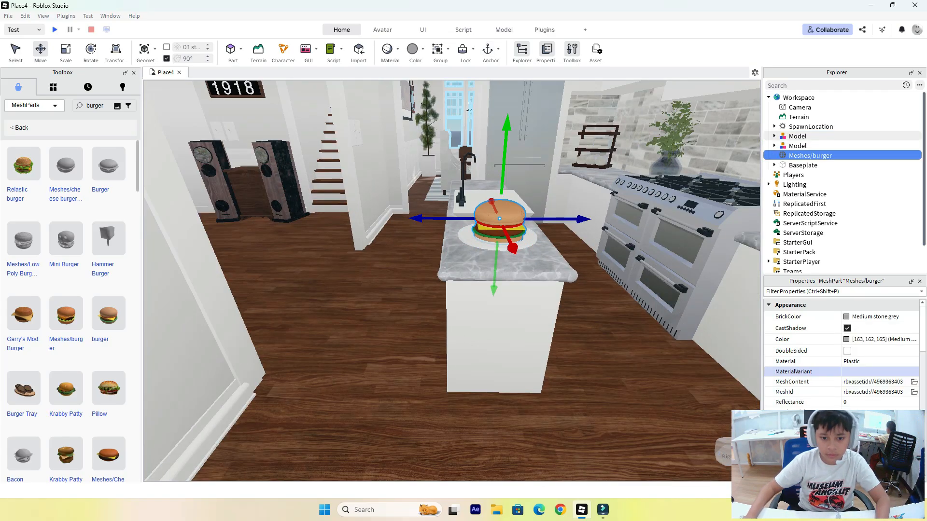
pyautogui.press('f')
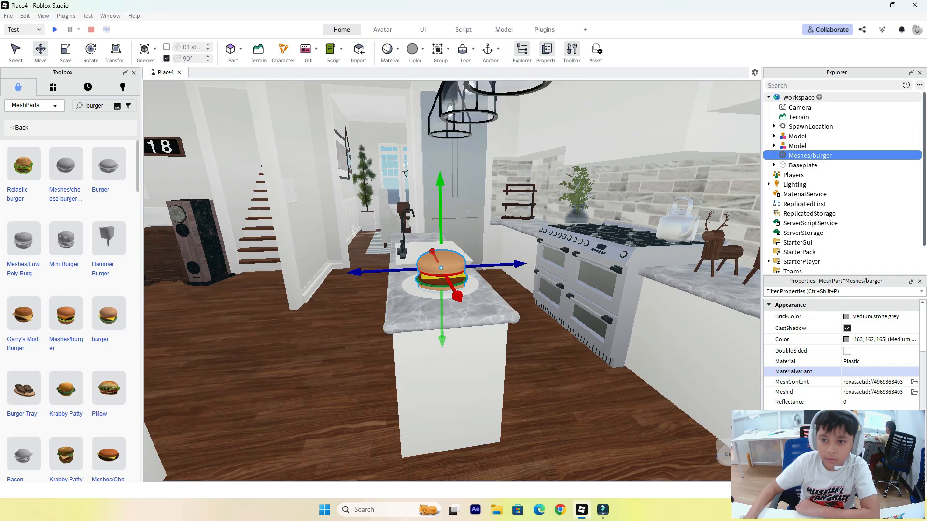
# Insert a Tool object into Workspace and rename it "burger"
pyautogui.click(819, 98)
pyautogui.scroll(-1, 716, 305)
pyautogui.scroll(1, 717, 304)
pyautogui.click(726, 158)
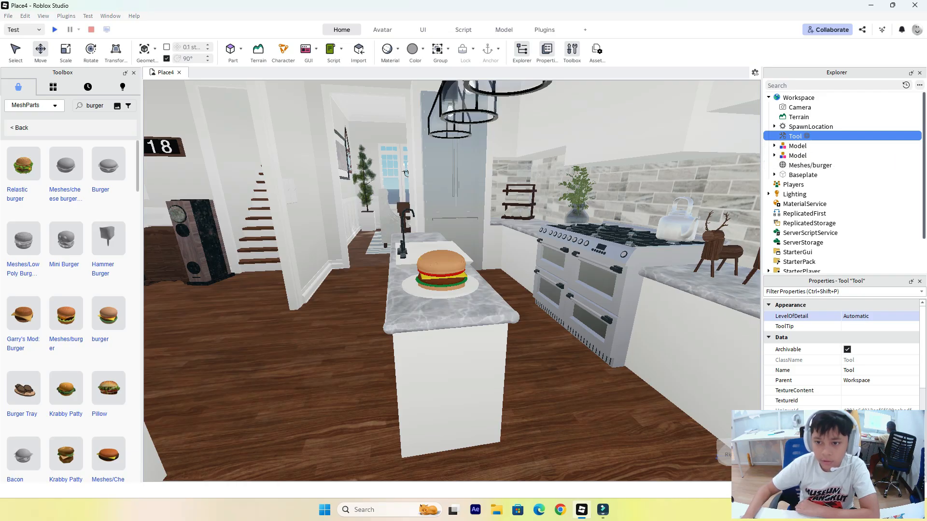
pyautogui.doubleClick(795, 136)
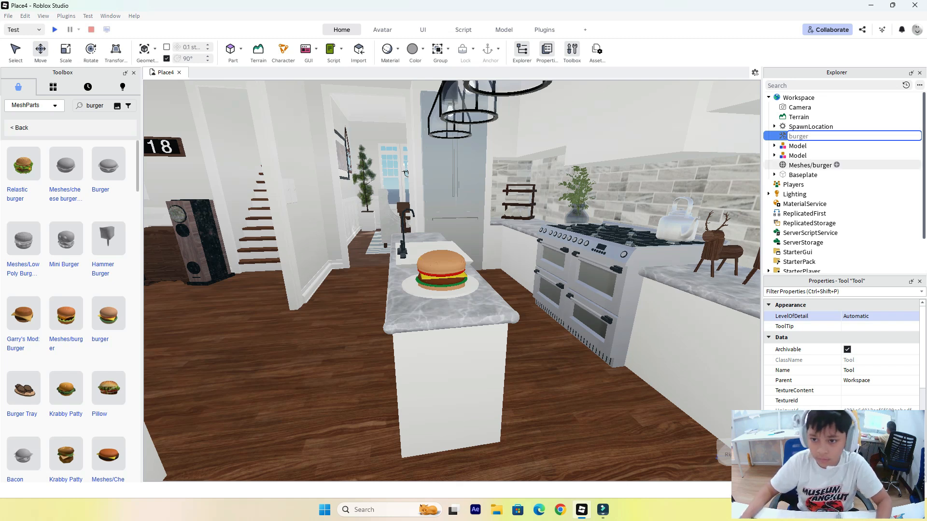
# Rename the Meshes/burger mesh part to "Handle"
pyautogui.click(810, 165)
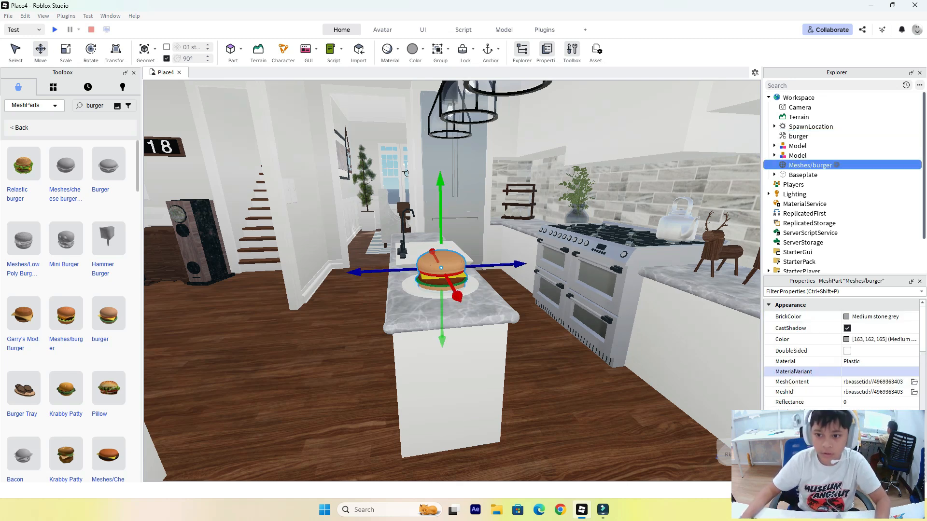
pyautogui.doubleClick(810, 165)
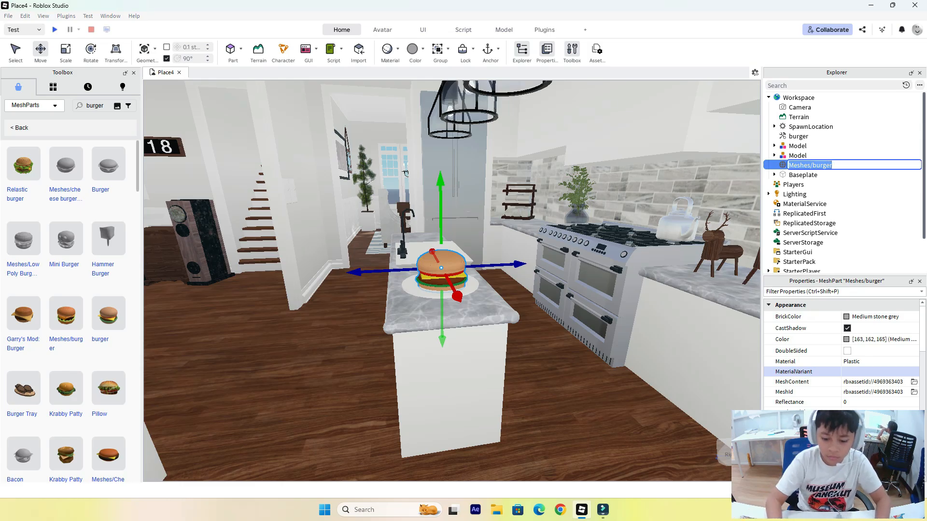
pyautogui.press('BackSpace')
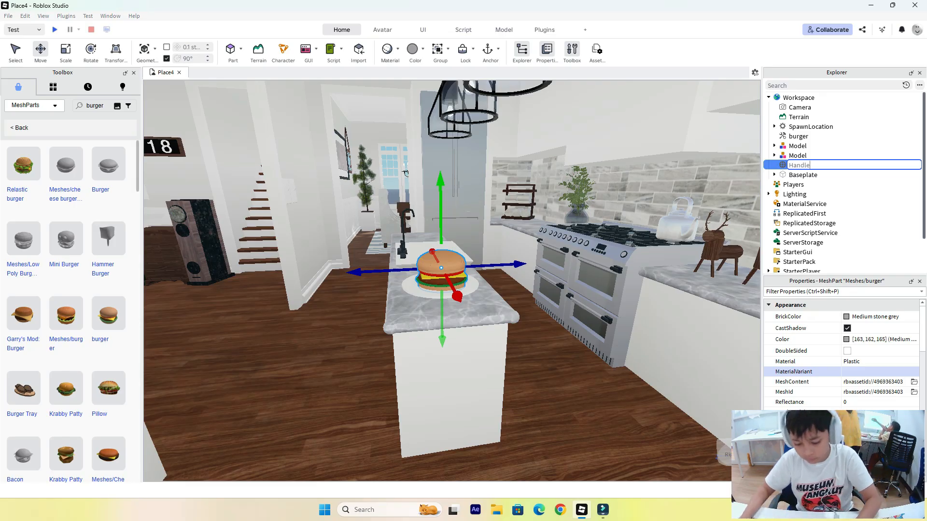
pyautogui.write('Handle')
pyautogui.press('Return')
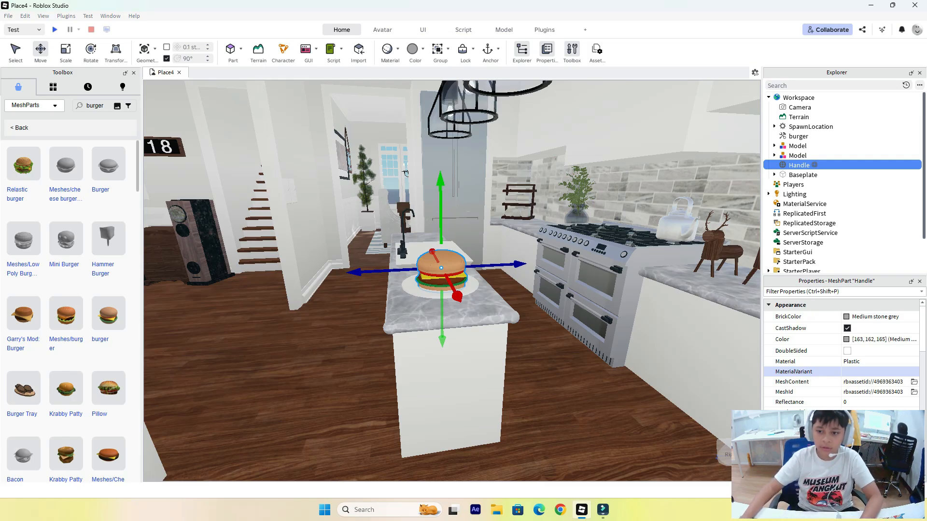
# Cut the Handle mesh part and paste it into the burger tool as its child
pyautogui.rightClick(800, 165)
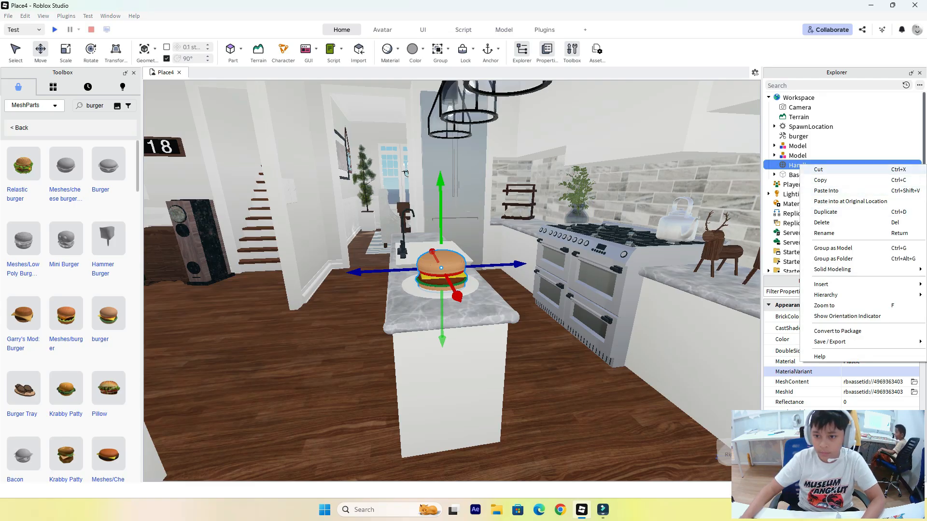
pyautogui.click(826, 170)
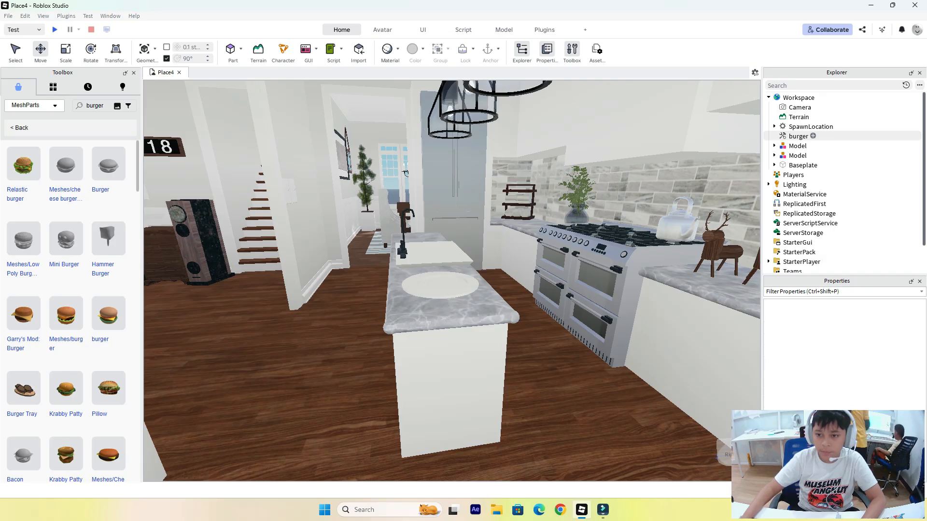
pyautogui.rightClick(799, 137)
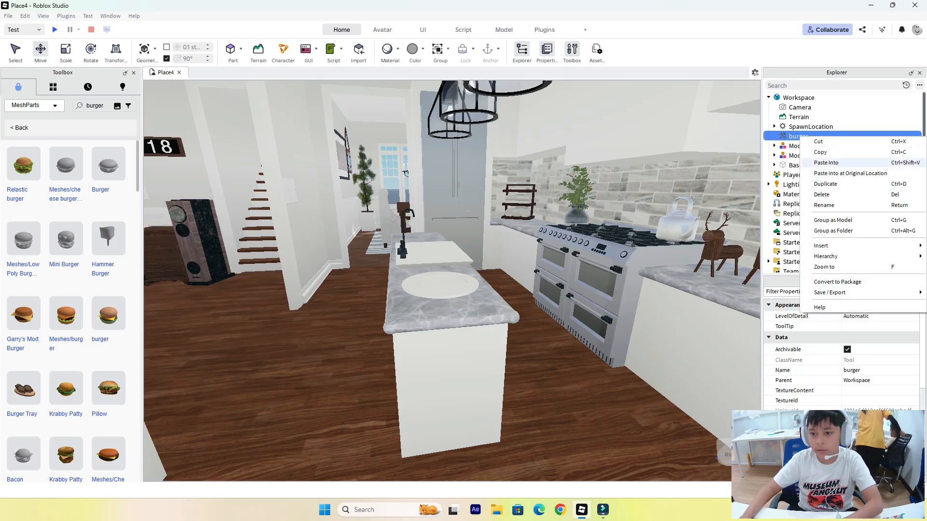
pyautogui.click(826, 162)
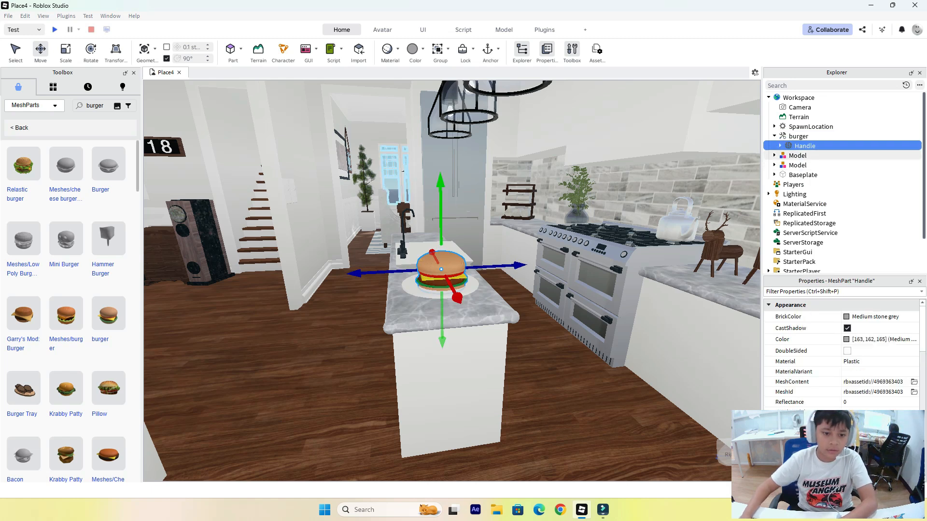
pyautogui.click(798, 155)
# Start a playtest and walk the character into the house's kitchen to pick up the burger
pyautogui.press('F5')
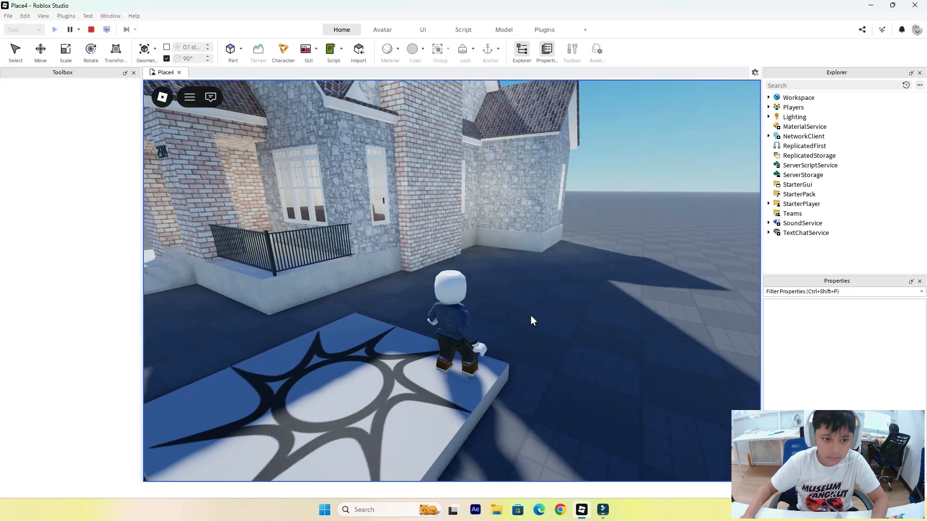
pyautogui.press('w')
pyautogui.moveTo(531, 314); pyautogui.dragTo(531, 314, button='right')
pyautogui.press('w')
pyautogui.press('w')
pyautogui.press('w')
pyautogui.press('space')
pyautogui.press('s')
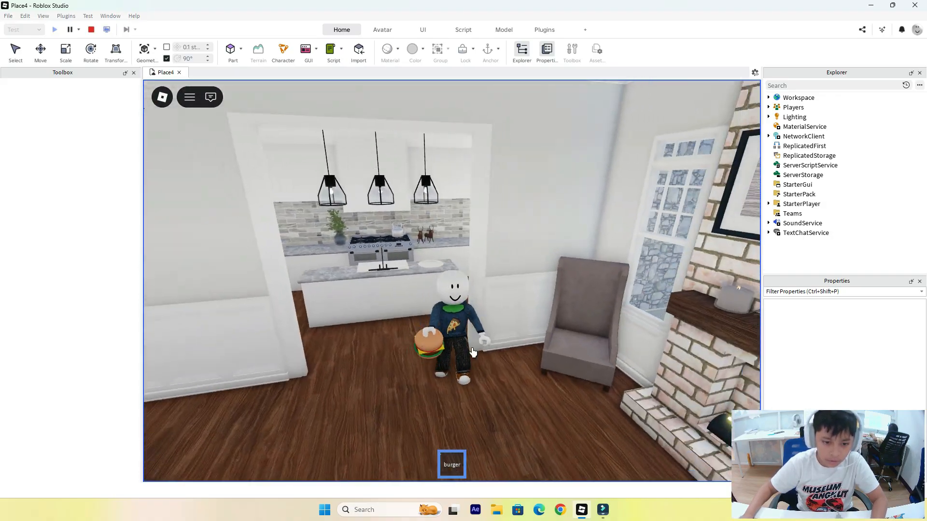
# Unequip the burger, walk the character around the kitchen entrance, and stop the playtest
pyautogui.press('1')
pyautogui.press('w')
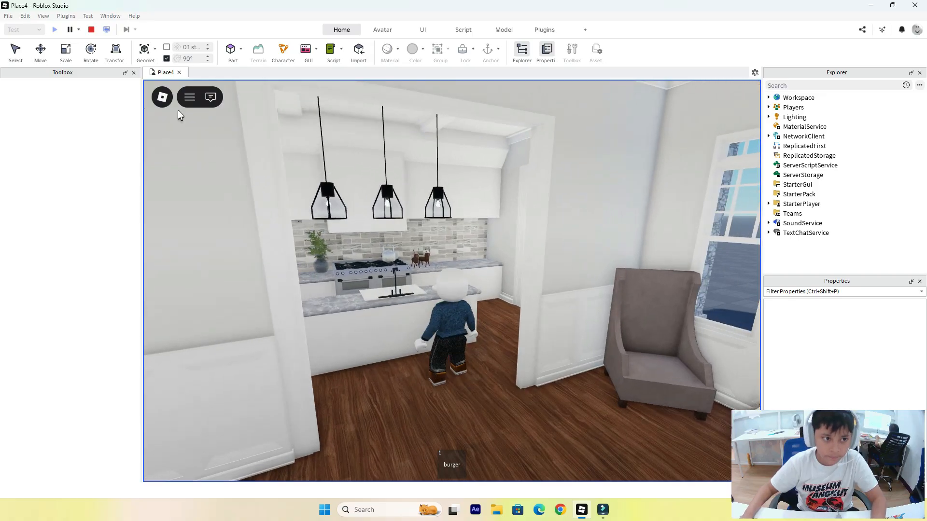
pyautogui.press('s')
pyautogui.click(91, 30)
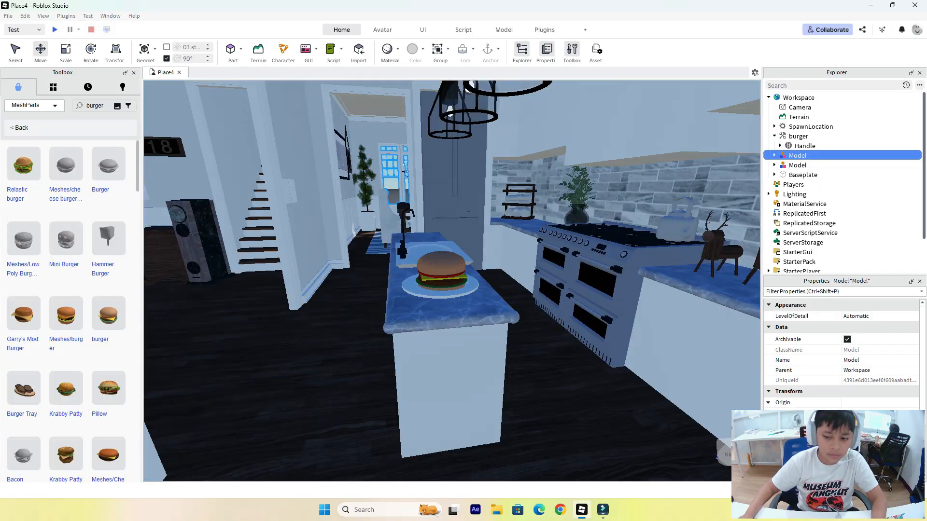
# Frame the kitchen island in the view and search the mesh part library for "pizza"
pyautogui.press('s')
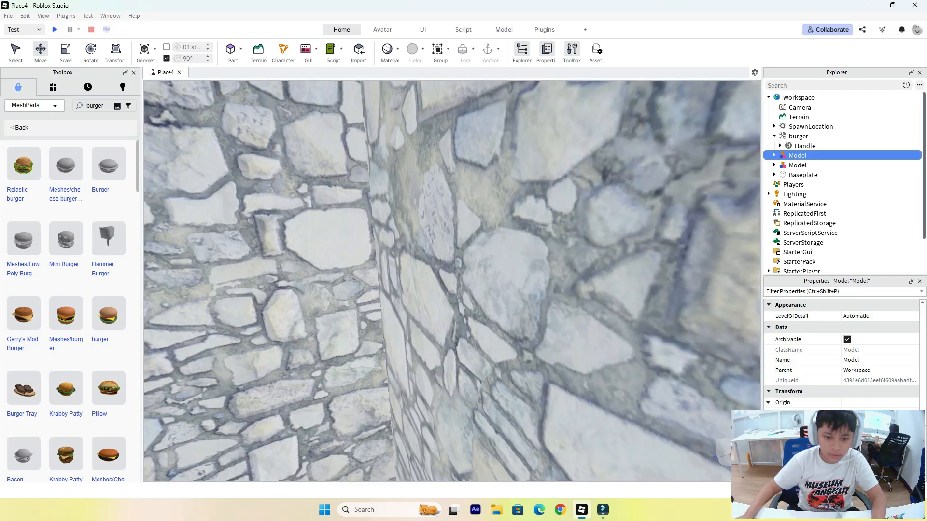
pyautogui.moveTo(452, 281); pyautogui.dragTo(452, 318, button='right')
pyautogui.press('w')
pyautogui.press('s')
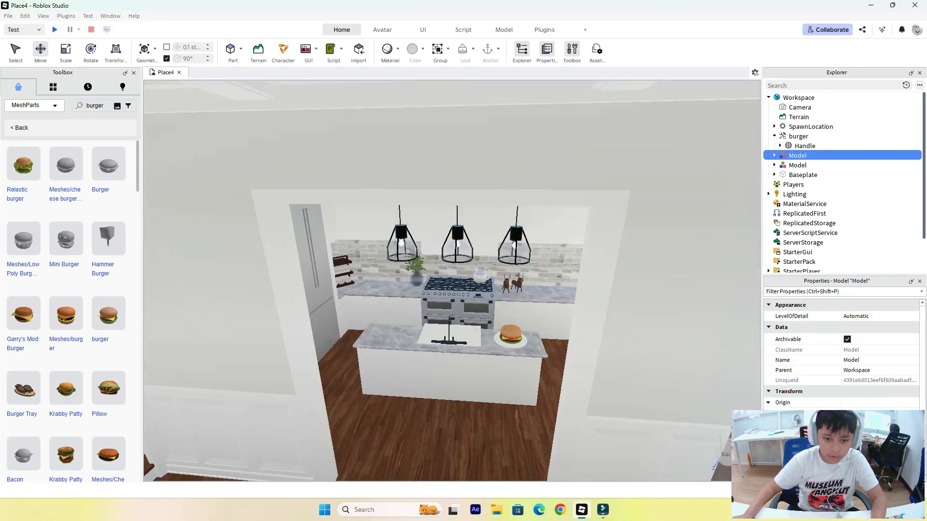
pyautogui.press('w')
pyautogui.press('s')
pyautogui.moveTo(451, 281); pyautogui.dragTo(423, 281, button='right')
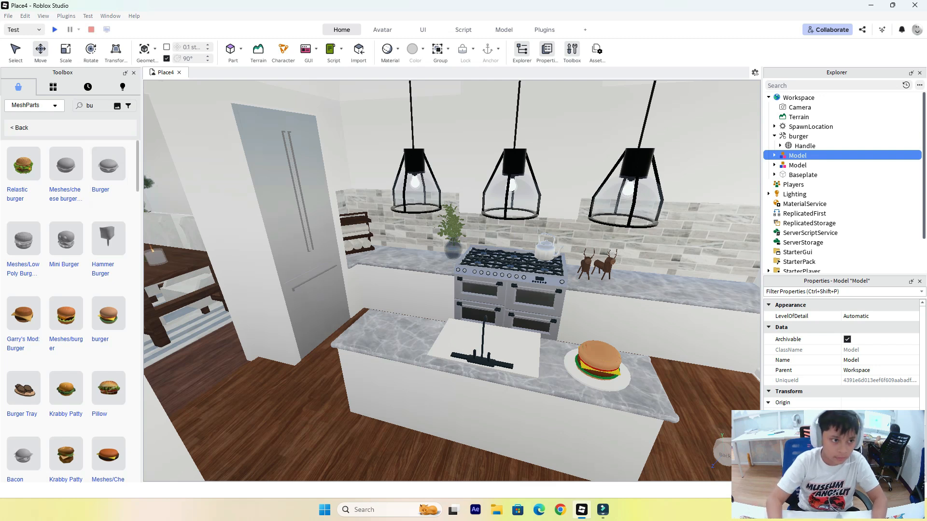
pyautogui.press('BackSpace')
pyautogui.write('pizza')
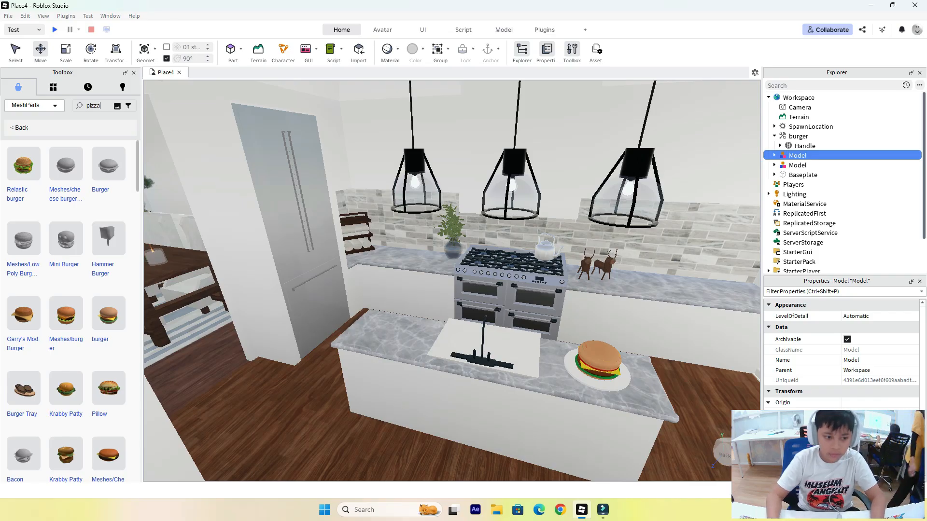
pyautogui.press('Return')
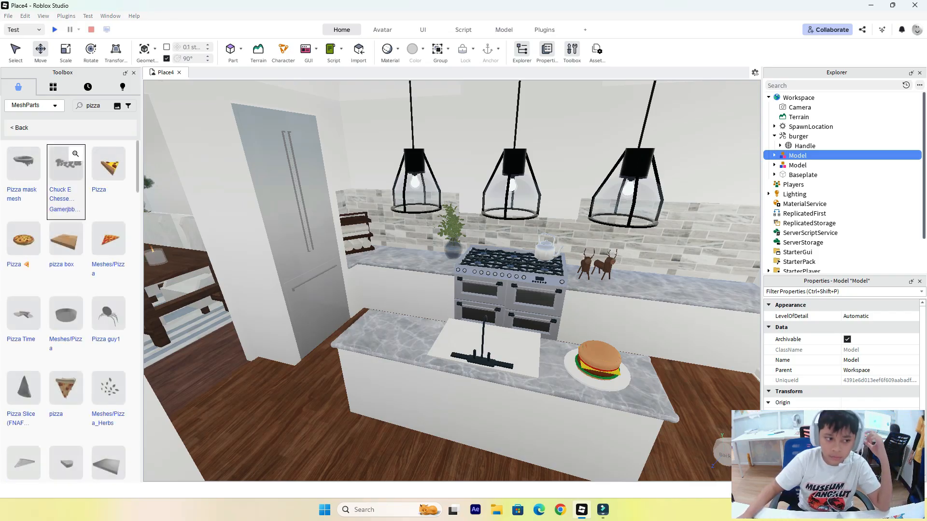
# Insert the "pizza slice" mesh part from the search results into the kitchen
pyautogui.scroll(-4, 70, 309)
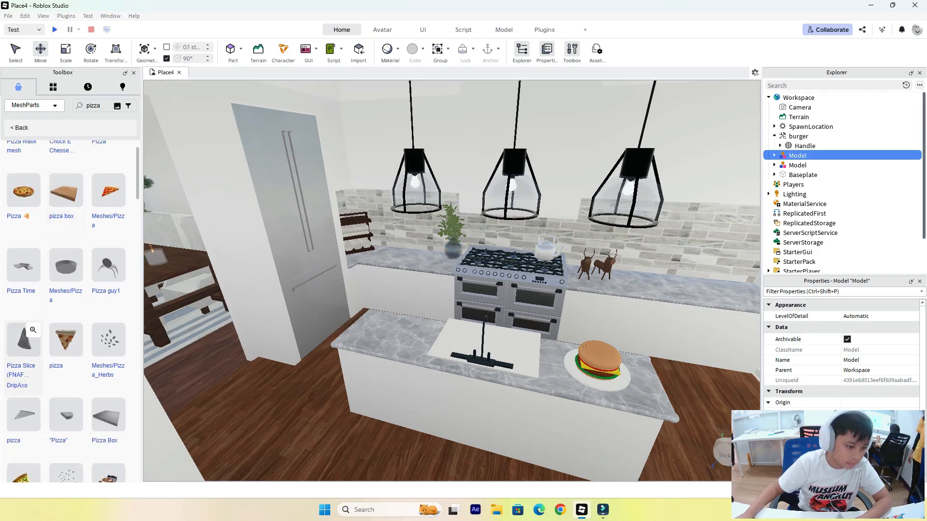
pyautogui.scroll(-2, 29, 333)
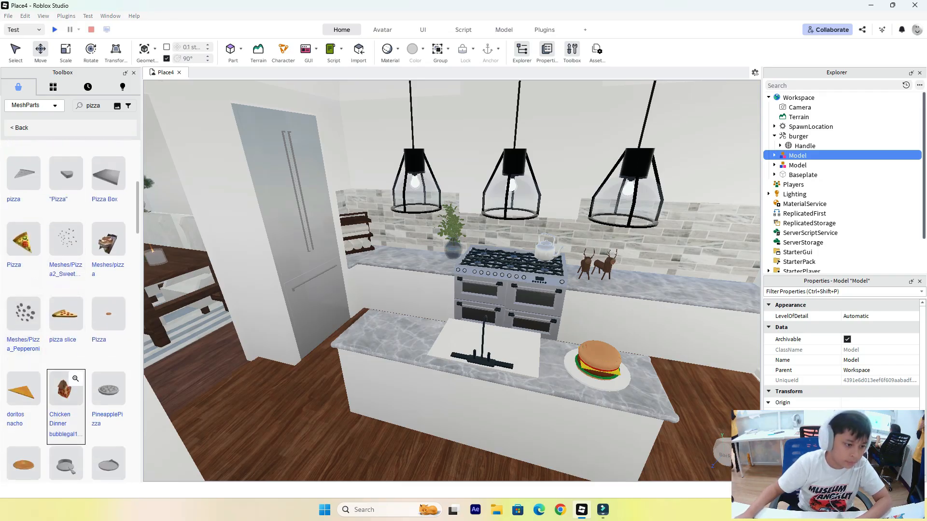
pyautogui.click(66, 316)
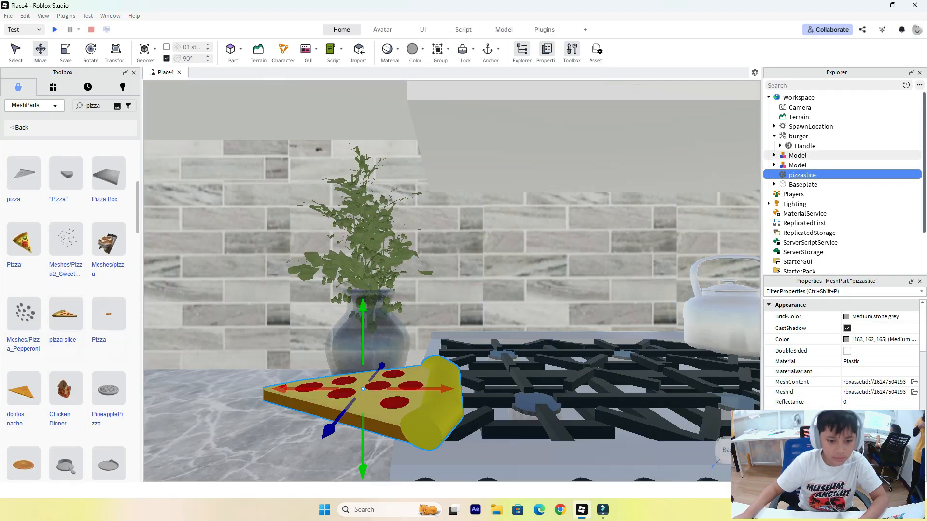
# Move the pizza slice off the counter beside the stove toward the kitchen island
pyautogui.scroll(-5, 452, 281)
pyautogui.scroll(-3, 452, 281)
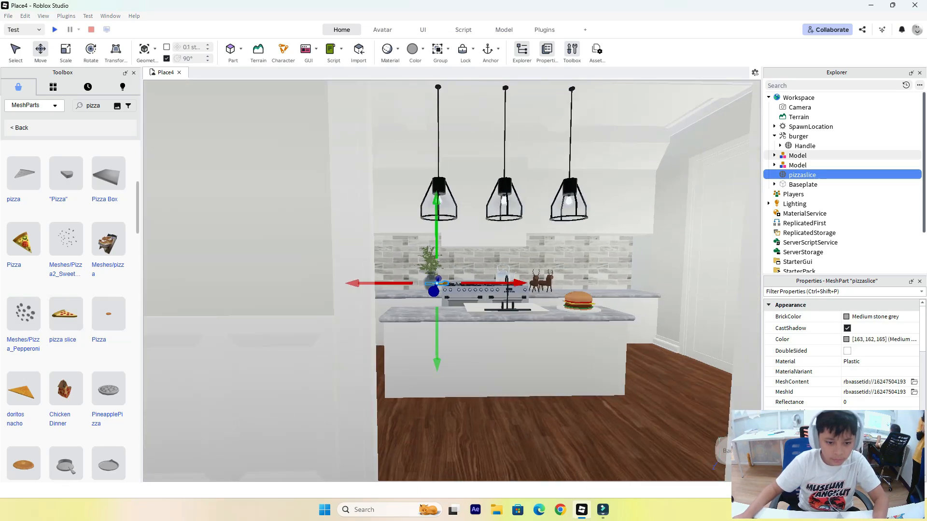
pyautogui.scroll(3, 449, 279)
pyautogui.moveTo(434, 286); pyautogui.dragTo(453, 295)
pyautogui.moveTo(453, 295); pyautogui.dragTo(475, 303, button='right')
pyautogui.moveTo(475, 302); pyautogui.dragTo(536, 293)
pyautogui.scroll(5, 473, 275)
pyautogui.moveTo(473, 275); pyautogui.dragTo(579, 289, button='right')
pyautogui.scroll(-5, 471, 277)
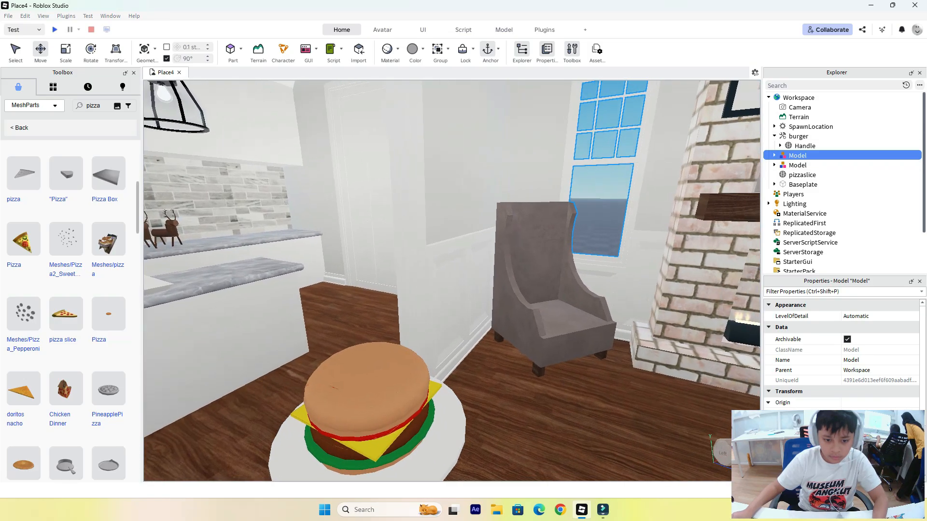
# Reposition the burger and its plate at the end of the kitchen island
pyautogui.click(371, 390)
pyautogui.moveTo(317, 371); pyautogui.dragTo(157, 309)
pyautogui.click(359, 419)
pyautogui.moveTo(321, 400); pyautogui.dragTo(158, 324)
pyautogui.moveTo(601, 218); pyautogui.dragTo(579, 251, button='right')
pyautogui.press('s')
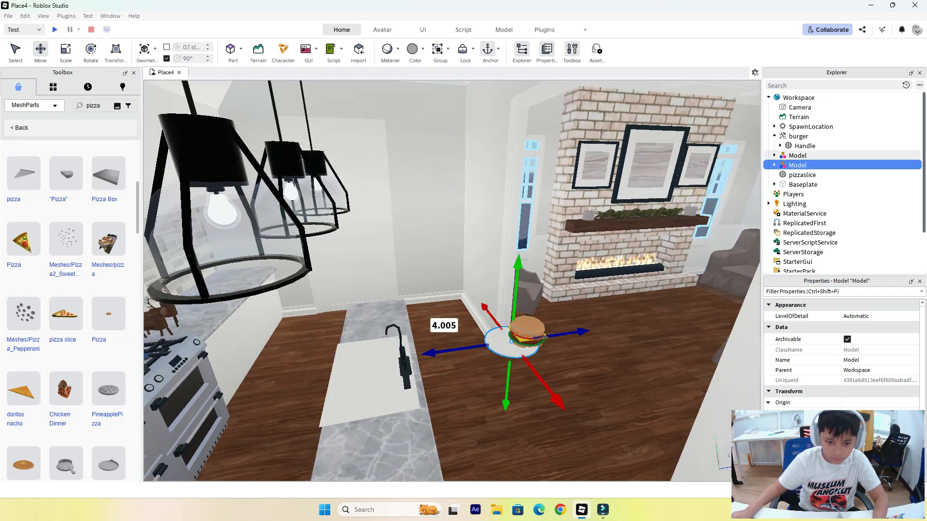
pyautogui.moveTo(483, 372); pyautogui.dragTo(572, 376)
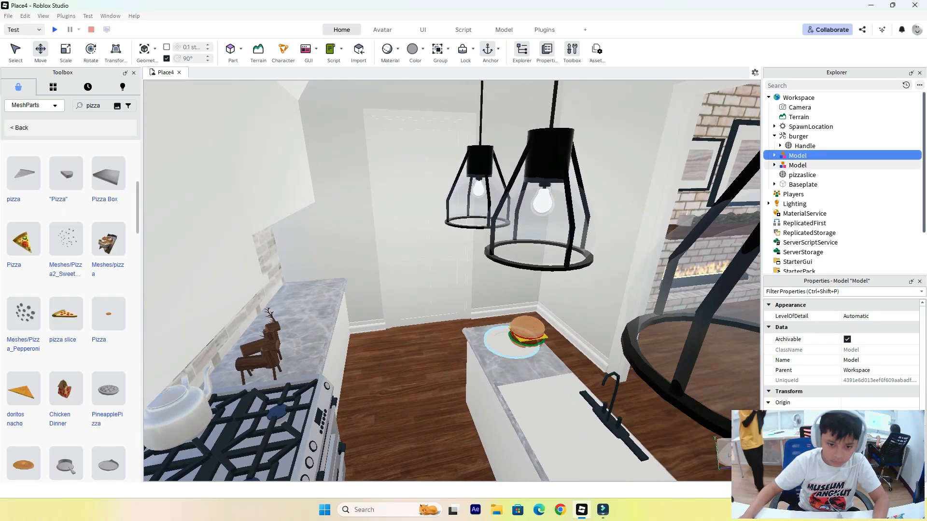
# Shift the burger tool so that it sits centred on its plate
pyautogui.click(797, 136)
pyautogui.moveTo(446, 341); pyautogui.dragTo(431, 343)
pyautogui.click(431, 359)
pyautogui.moveTo(430, 360)
pyautogui.mouseDown(button='right')
pyautogui.moveTo(555, 338)
pyautogui.moveTo(427, 345)
pyautogui.mouseUp(button='right')
# Move the pizza slice onto the free end of the kitchen island and lower it to the countertop
pyautogui.click(427, 344)
pyautogui.moveTo(501, 329); pyautogui.dragTo(554, 316)
pyautogui.moveTo(534, 386); pyautogui.dragTo(568, 426)
pyautogui.moveTo(508, 393); pyautogui.dragTo(508, 379)
pyautogui.moveTo(503, 421); pyautogui.dragTo(502, 428)
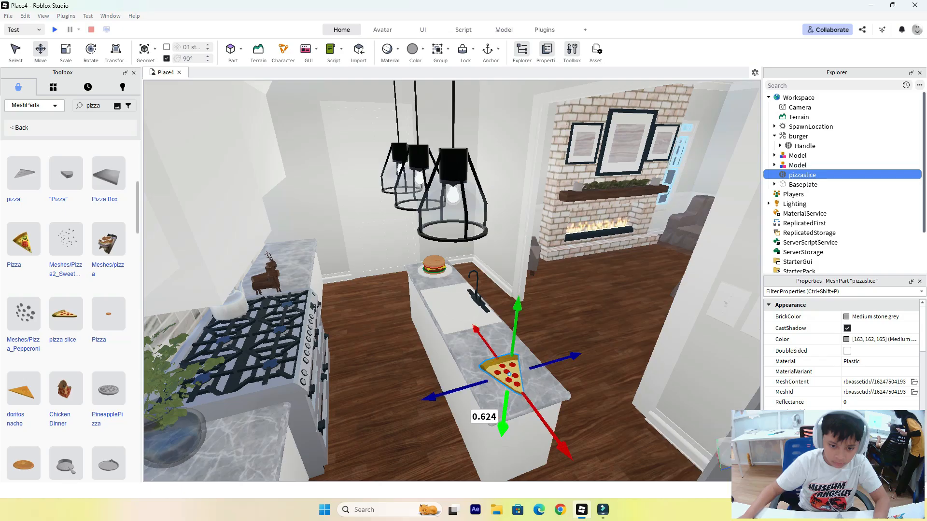
# Examine the pizza slice's placement on the island countertop from several angles
pyautogui.click(495, 434)
pyautogui.moveTo(495, 435); pyautogui.dragTo(329, 429, button='right')
pyautogui.press('d')
pyautogui.press('s')
pyautogui.press('d')
pyautogui.press('w')
pyautogui.moveTo(452, 309); pyautogui.dragTo(367, 314, button='right')
pyautogui.press('s')
pyautogui.press('d')
pyautogui.press('w')
pyautogui.press('s')
pyautogui.moveTo(545, 338); pyautogui.dragTo(589, 314, button='right')
pyautogui.click(802, 175)
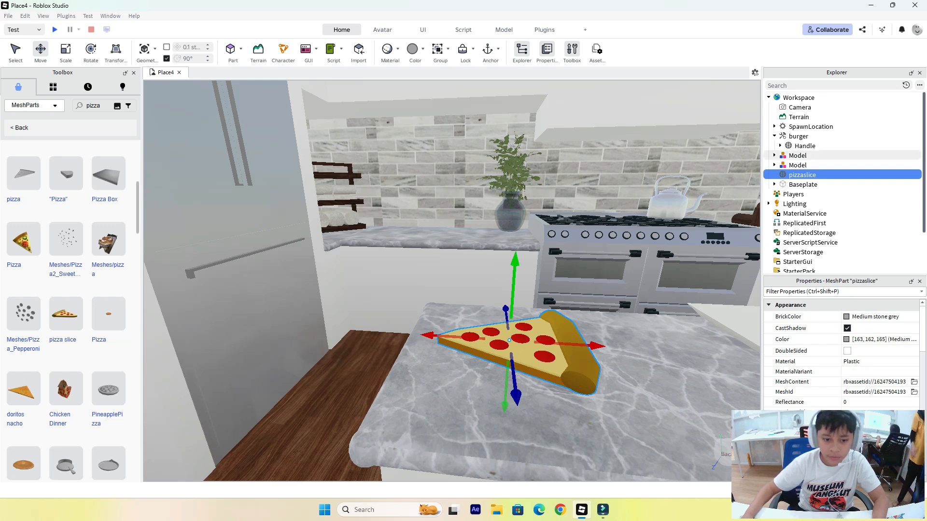
# Insert a new Tool object into the Workspace
pyautogui.click(797, 155)
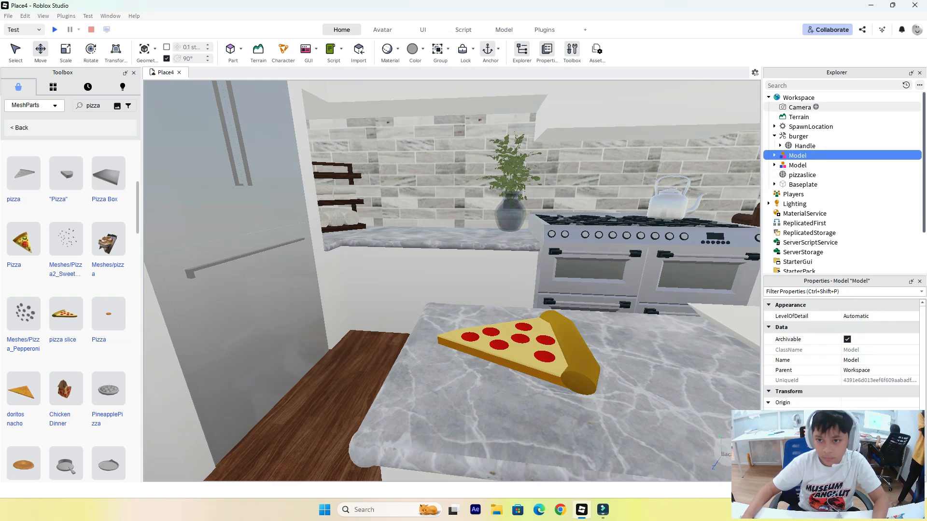
pyautogui.click(819, 97)
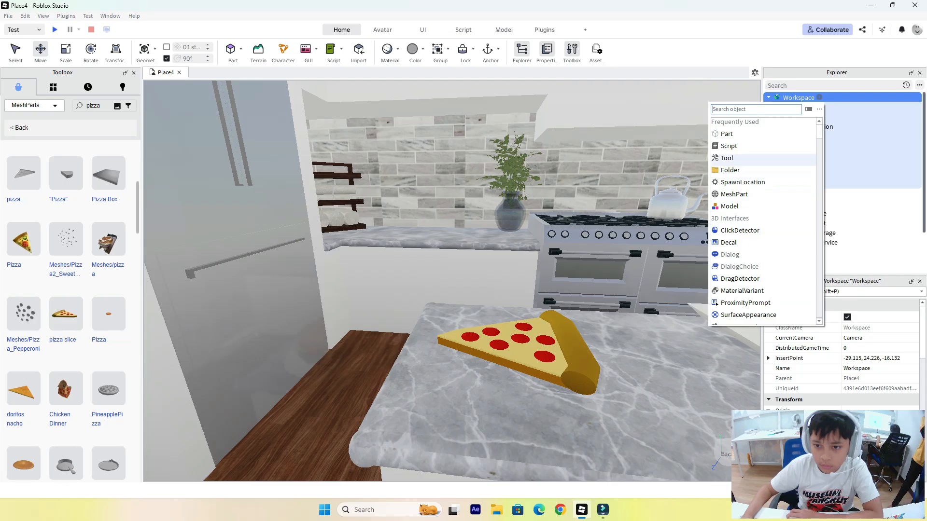
pyautogui.click(738, 158)
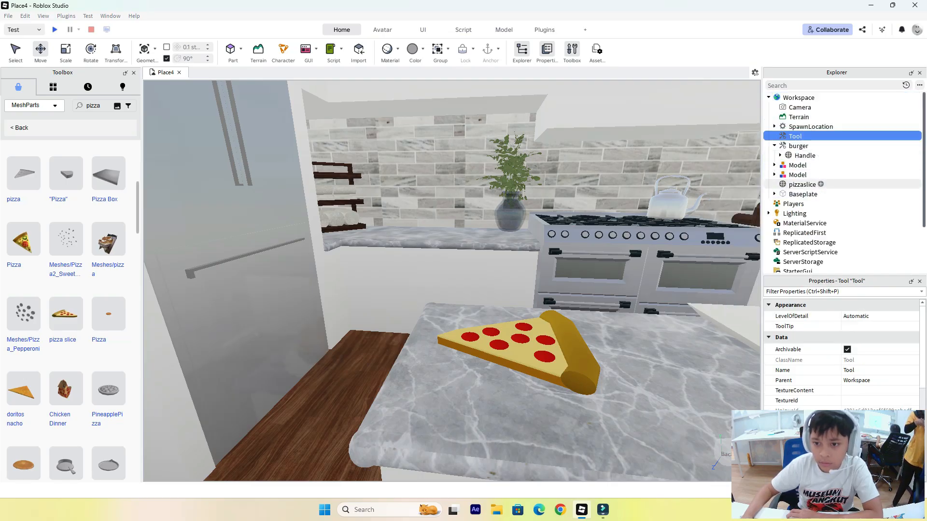
# Rename the pizzaslice mesh part to "Handle"
pyautogui.scroll(-1, 820, 185)
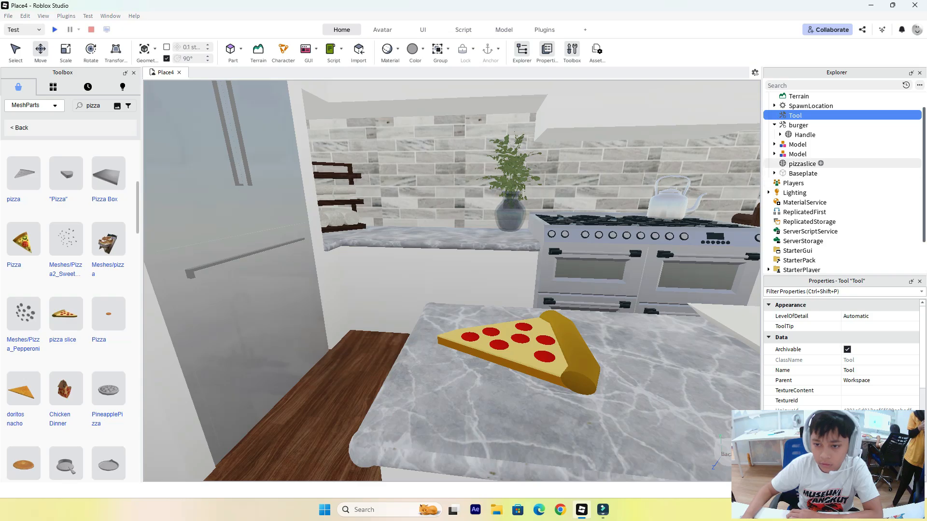
pyautogui.click(802, 164)
pyautogui.doubleClick(802, 164)
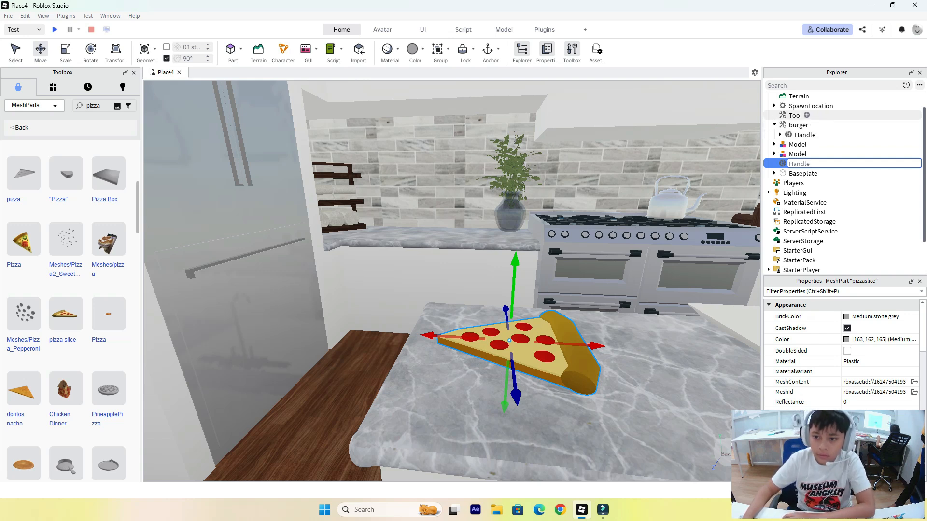
pyautogui.click(794, 115)
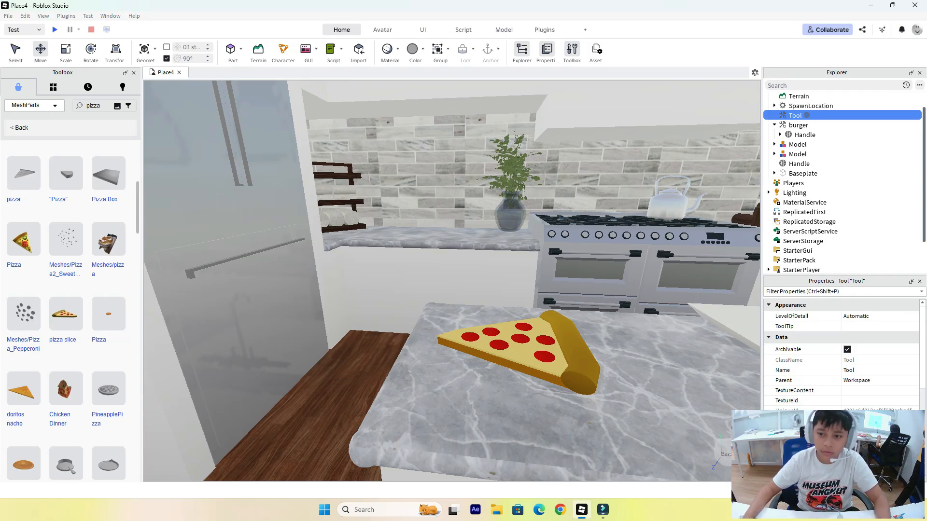
# Try to paste the clipboard contents into the new Tool
pyautogui.click(810, 106)
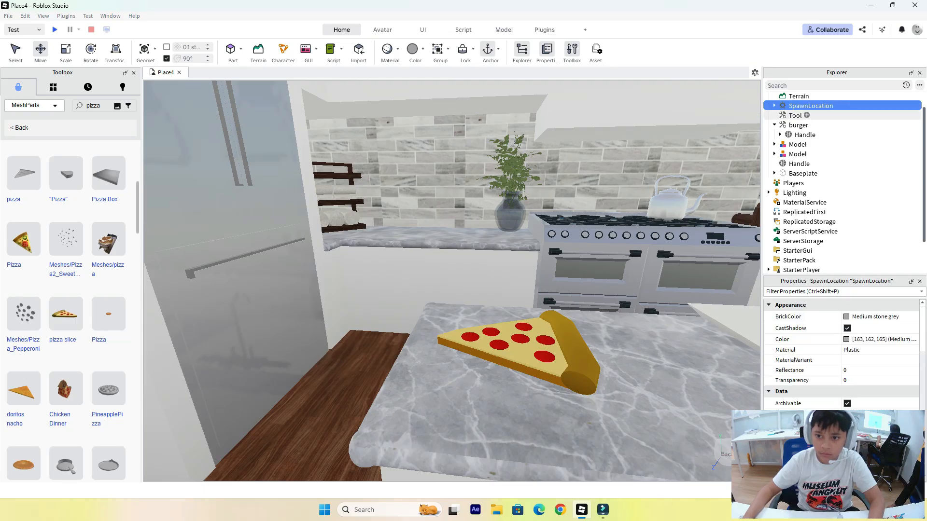
pyautogui.click(795, 115)
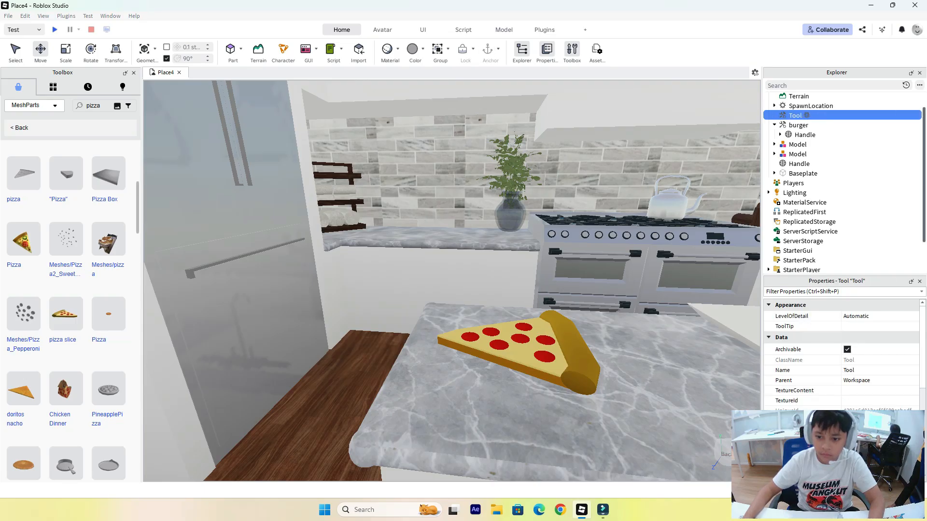
pyautogui.rightClick(798, 115)
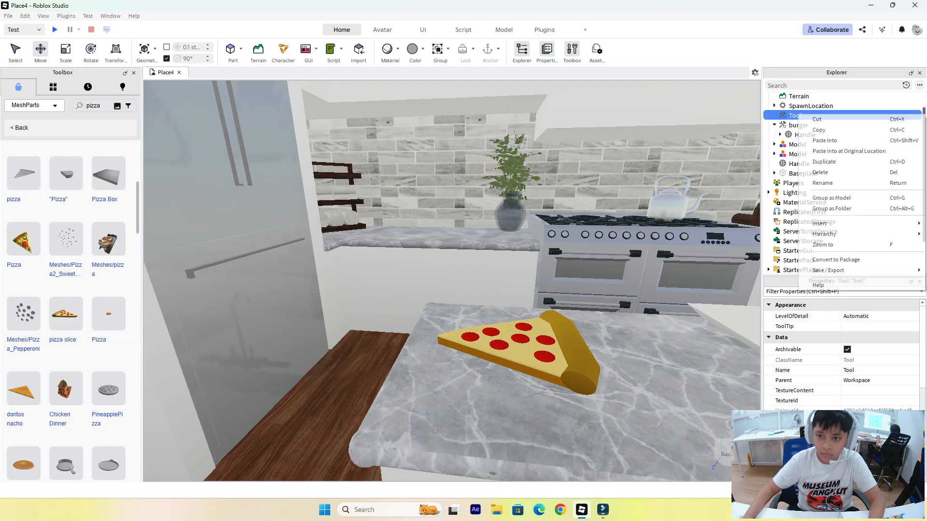
pyautogui.click(823, 139)
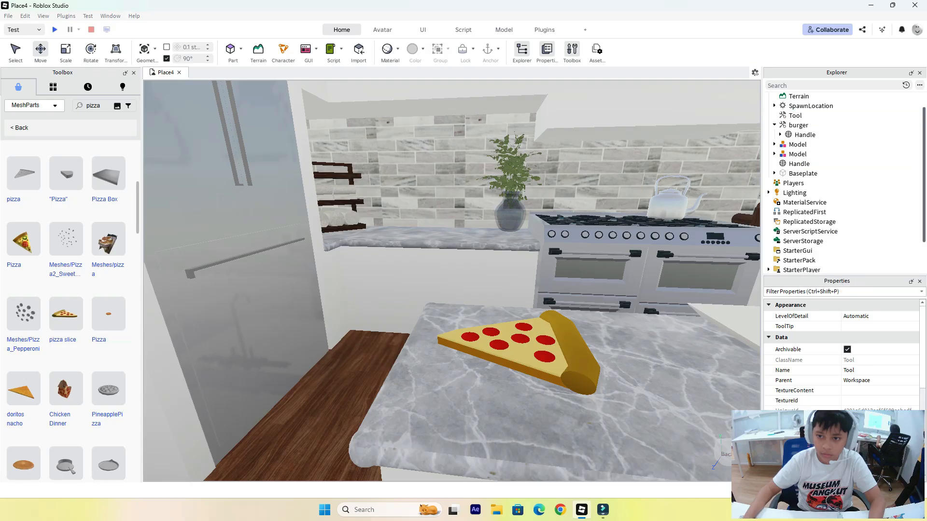
# Rename the new Tool to "pizza"
pyautogui.click(799, 115)
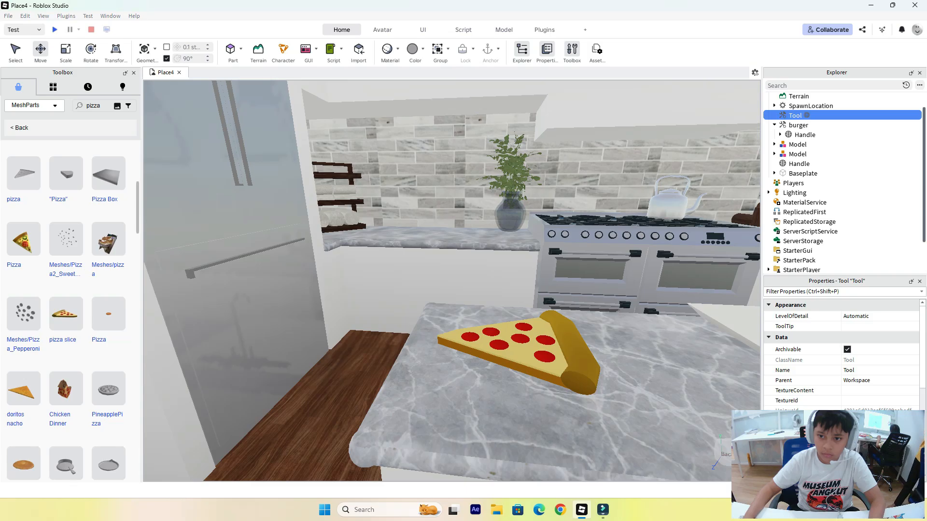
pyautogui.press('F2')
pyautogui.press('BackSpace')
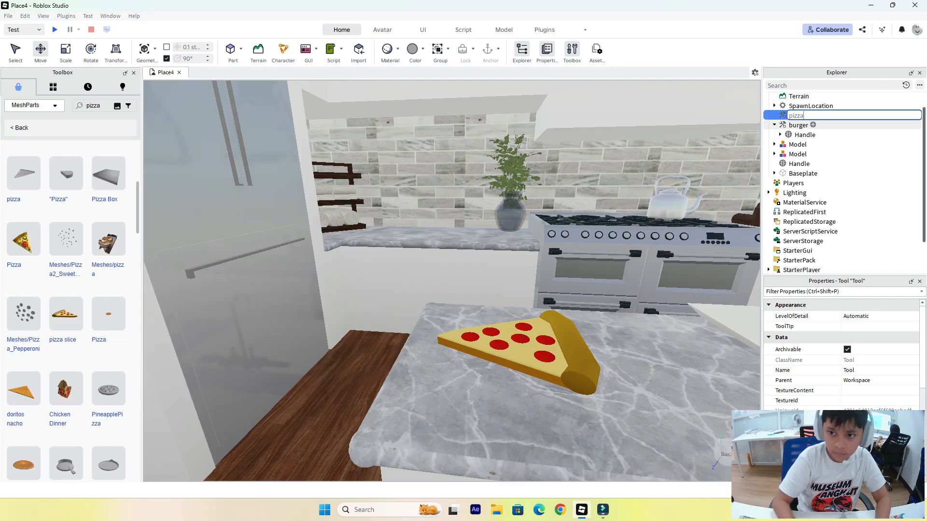
pyautogui.press('Return')
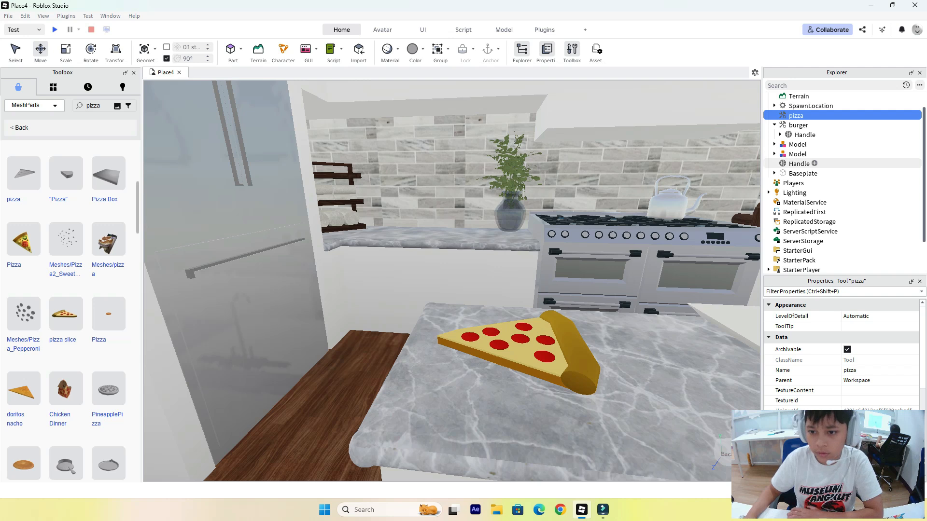
# Cut the pizza slice's Handle mesh part and try to paste it into the pizza tool
pyautogui.click(796, 163)
pyautogui.rightClick(797, 163)
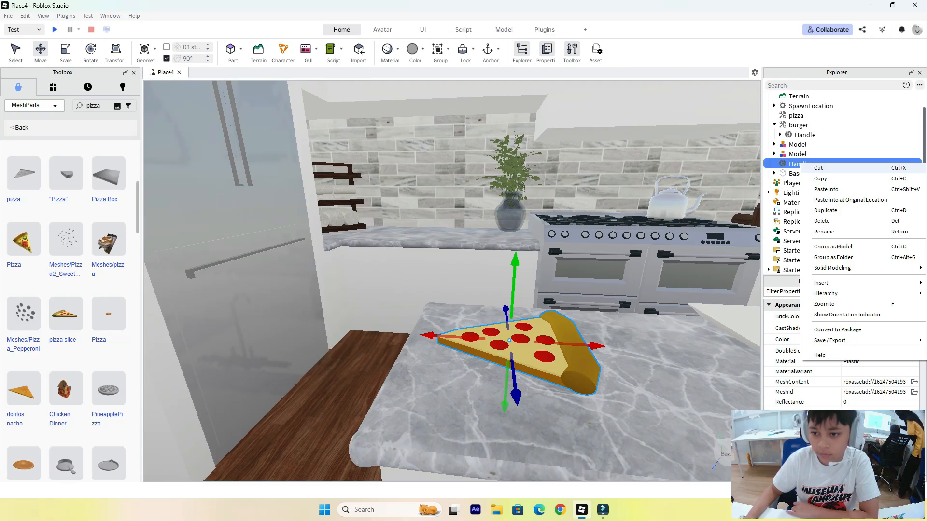
pyautogui.click(821, 168)
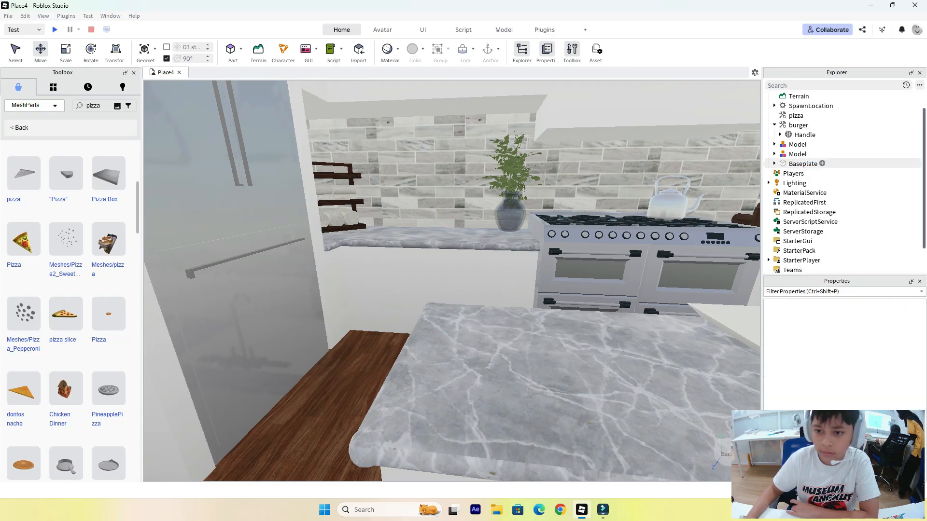
pyautogui.click(796, 116)
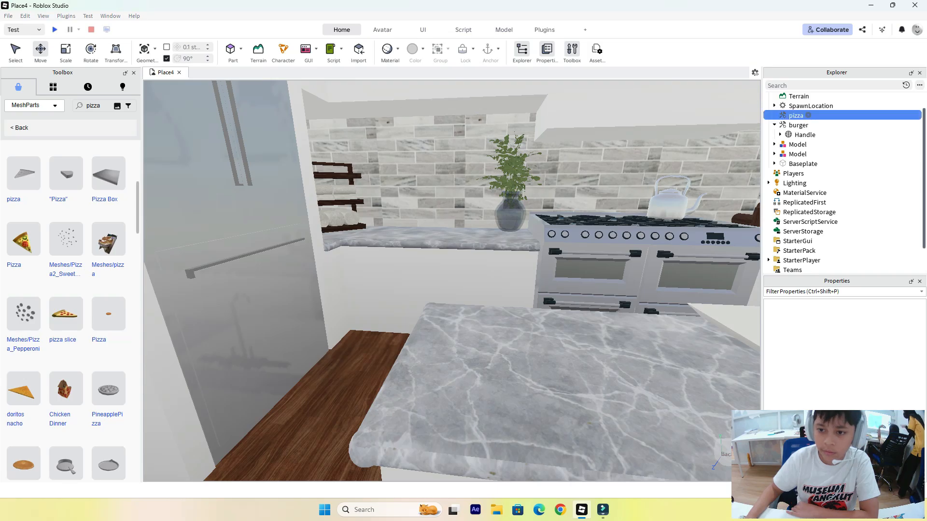
pyautogui.rightClick(797, 116)
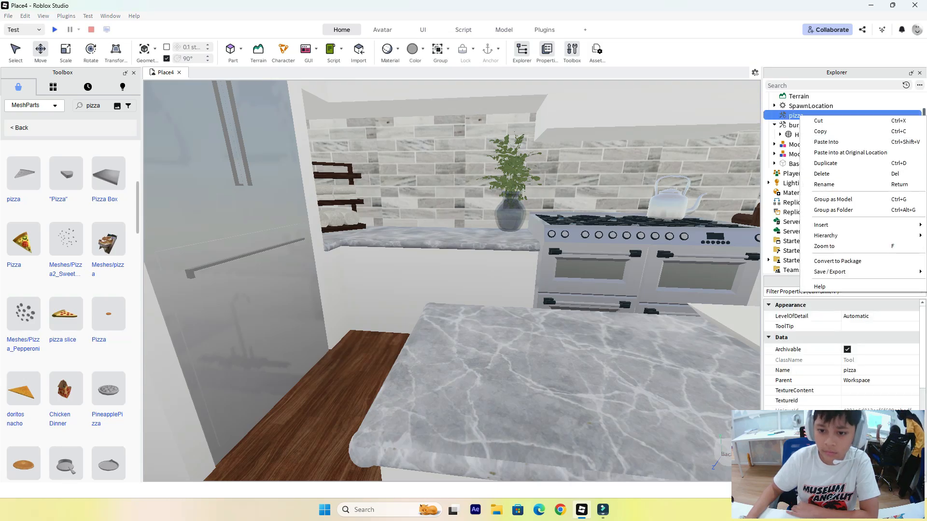
pyautogui.click(826, 142)
pyautogui.moveTo(569, 231); pyautogui.dragTo(591, 228, button='right')
pyautogui.hotkey('ctrl', 'v')
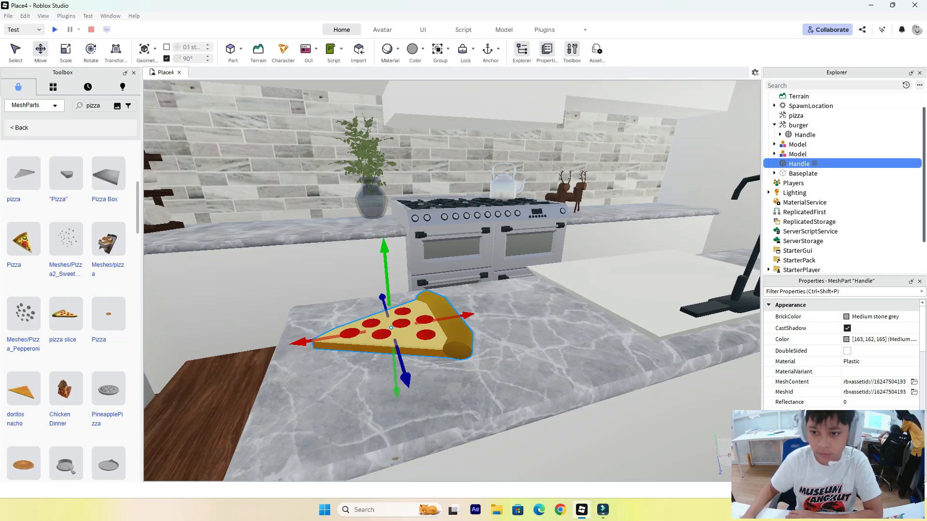
# Delete the pizza slice's Handle mesh part and the empty pizza tool from the Workspace
pyautogui.rightClick(802, 164)
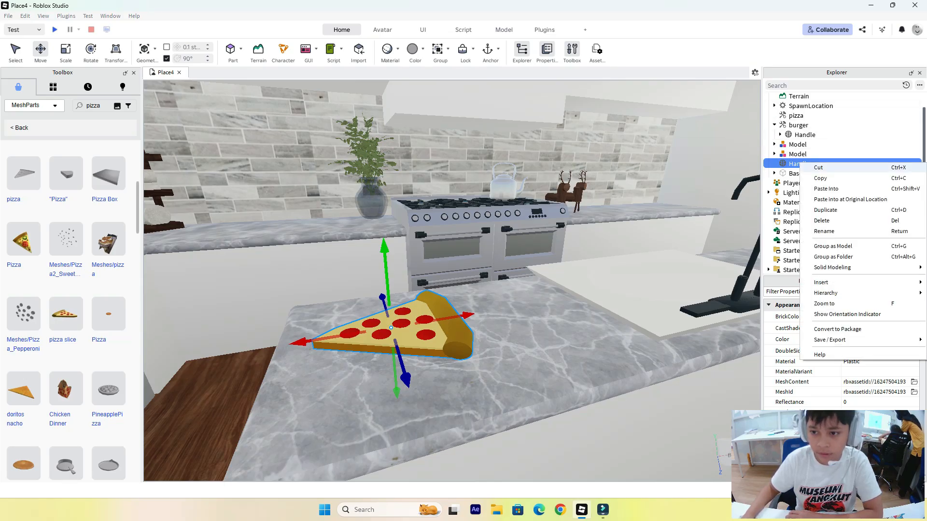
pyautogui.click(822, 220)
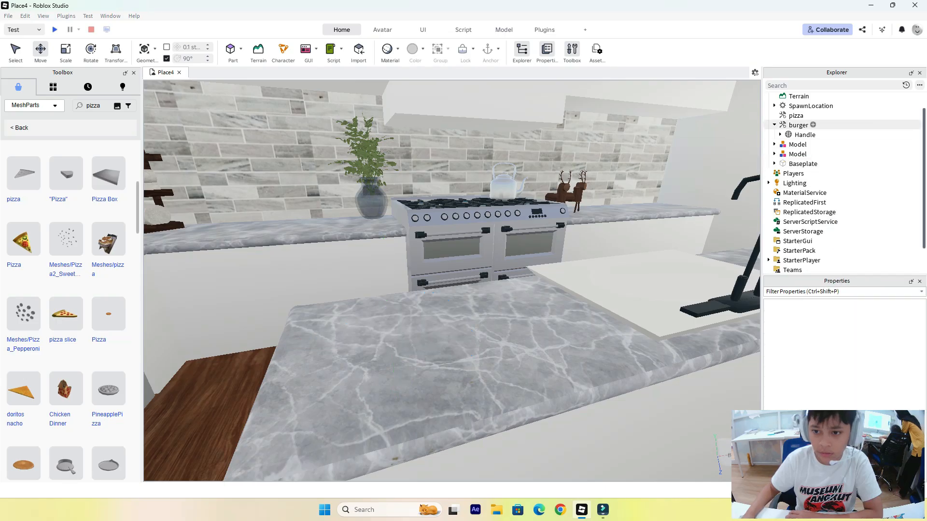
pyautogui.click(799, 117)
pyautogui.press('Delete')
pyautogui.rightClick(800, 117)
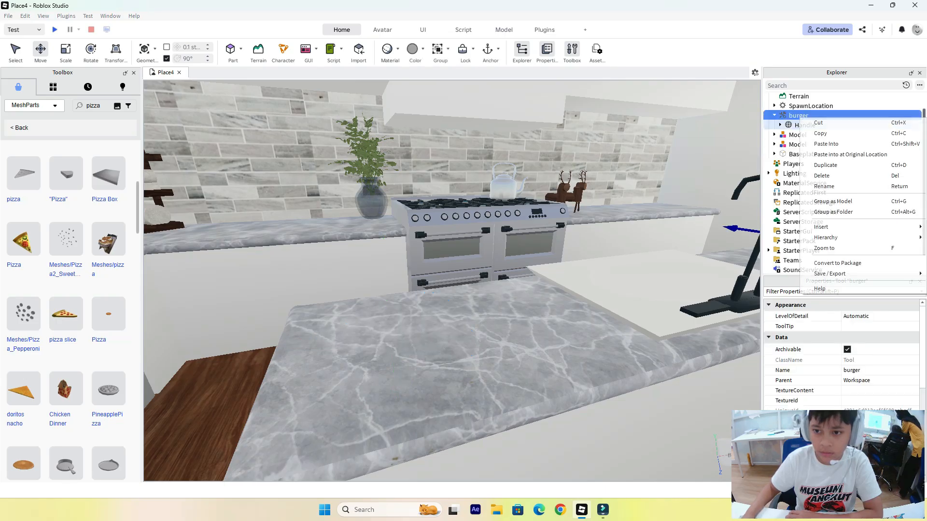
# Undo the deletion of the pizza tool and the pizza slice's Handle mesh part
pyautogui.click(820, 133)
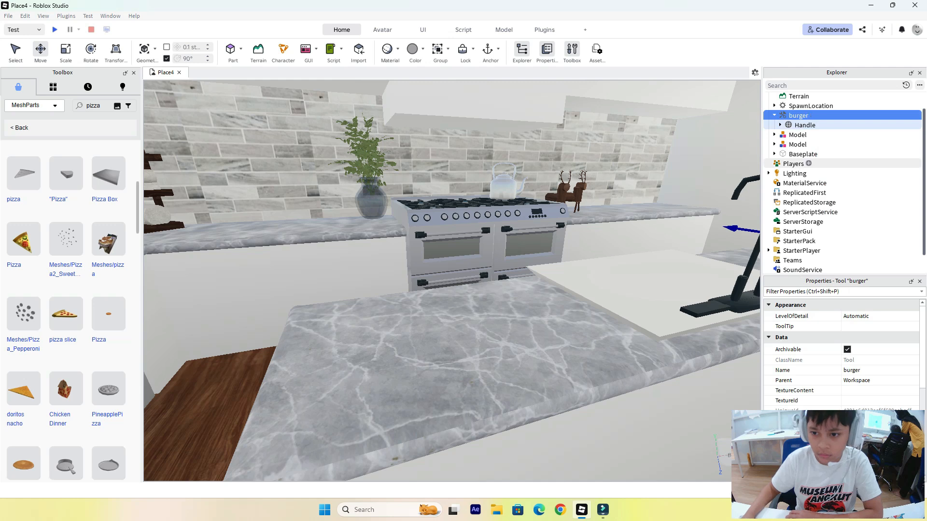
pyautogui.hotkey('ctrl', 'z')
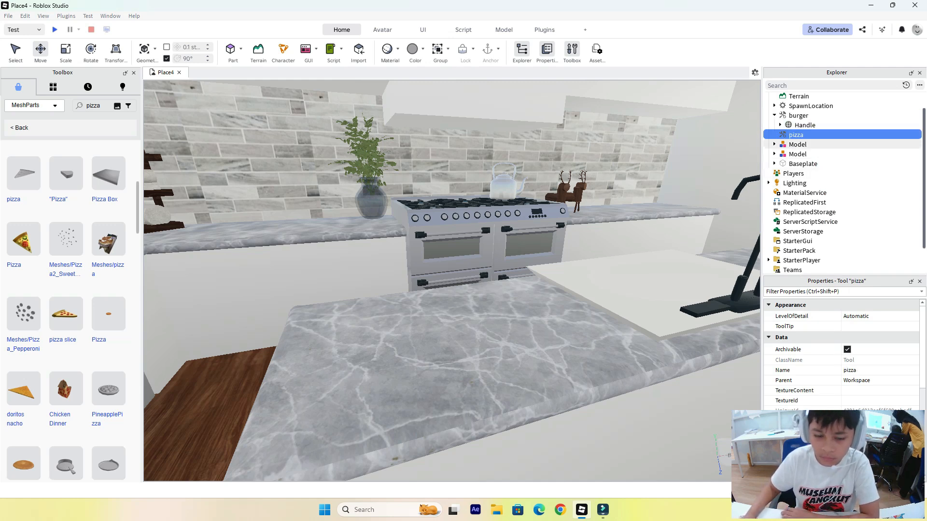
pyautogui.hotkey('ctrl', 'z')
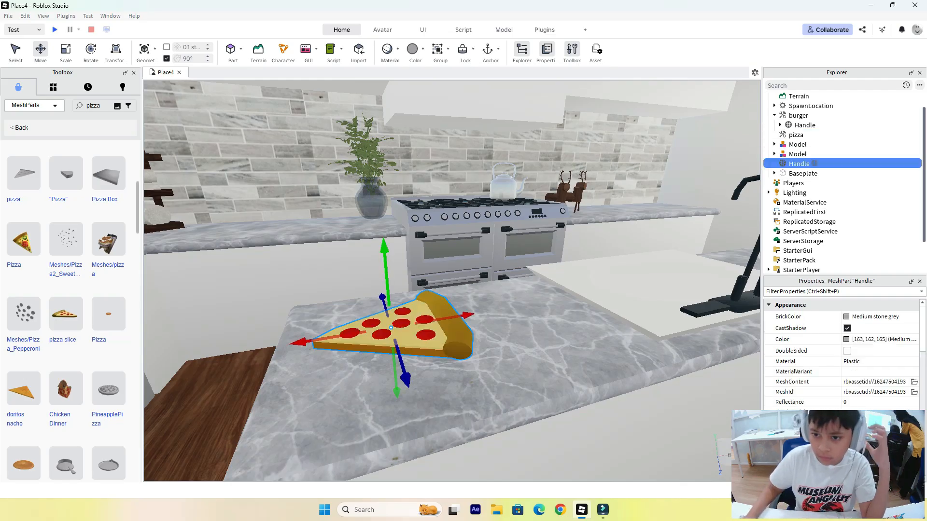
# Cut the pizza slice's Handle mesh part from the Workspace and paste it into the pizza tool
pyautogui.rightClick(794, 164)
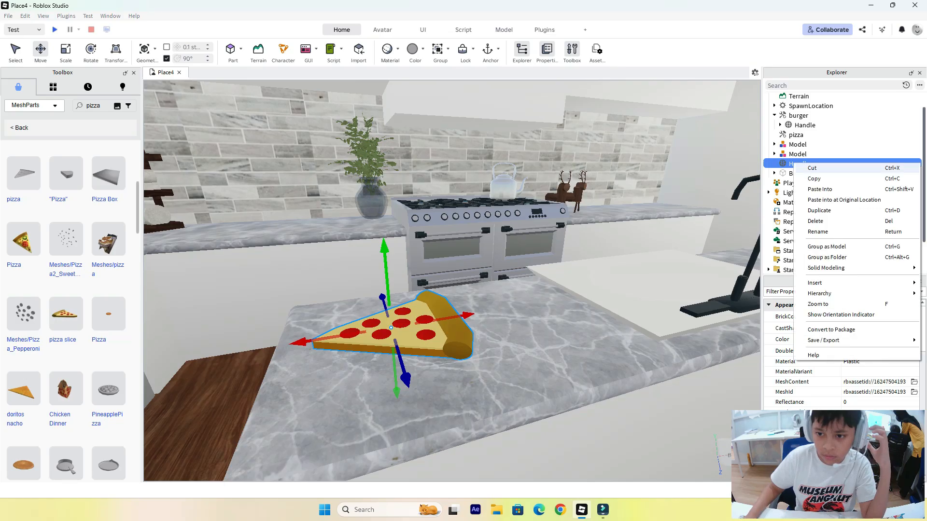
pyautogui.click(812, 168)
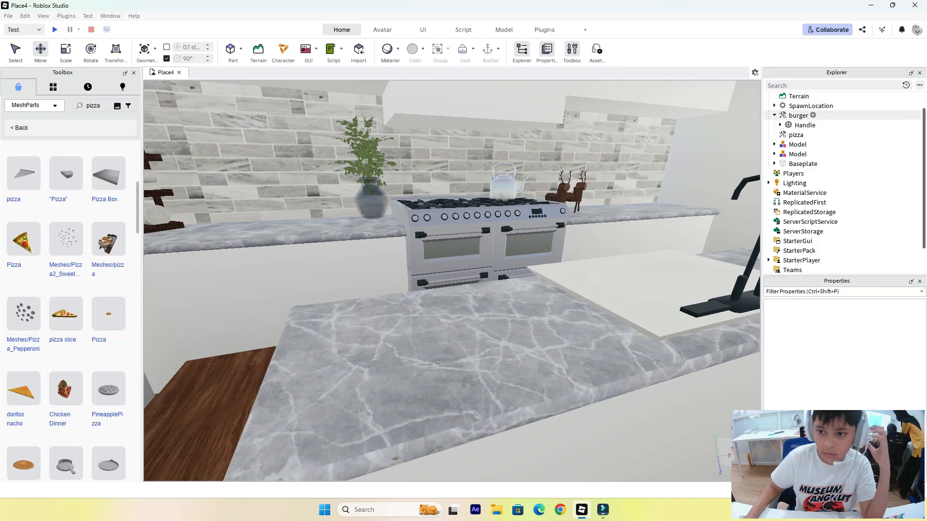
pyautogui.rightClick(797, 135)
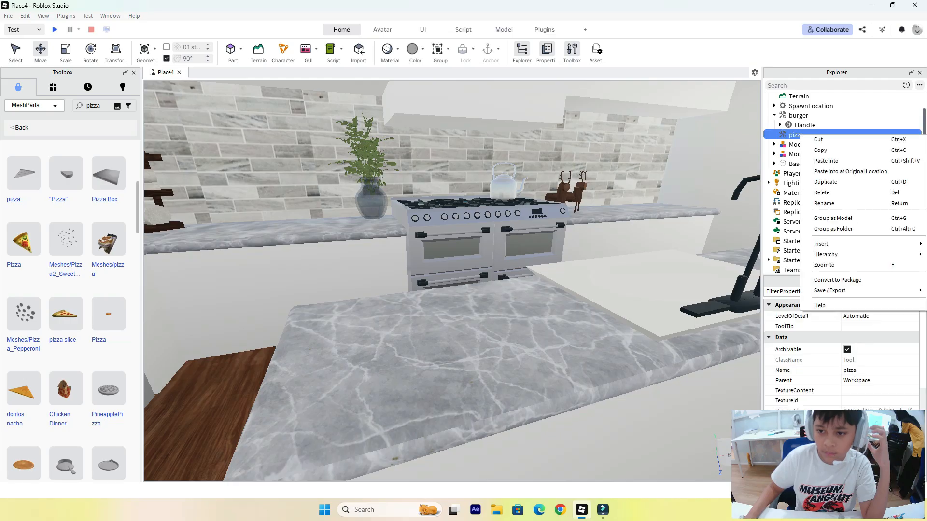
pyautogui.click(820, 160)
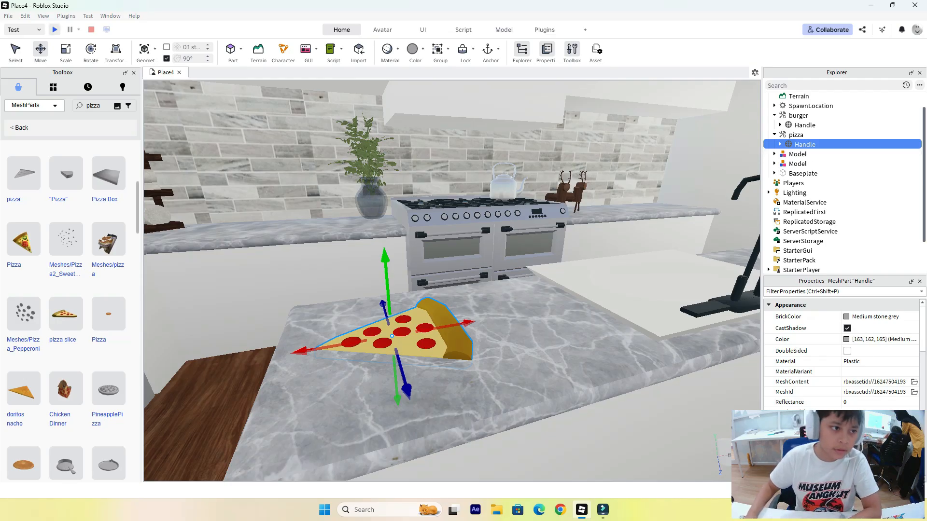
# Start a play test and walk the character through the front door towards the kitchen
pyautogui.click(55, 29)
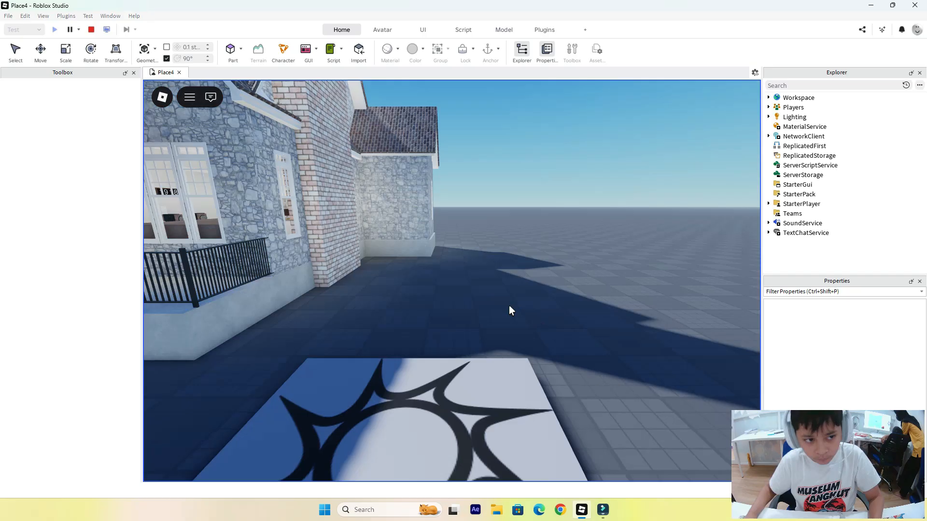
pyautogui.moveTo(478, 334); pyautogui.dragTo(478, 333, button='right')
pyautogui.press('w')
pyautogui.press('w')
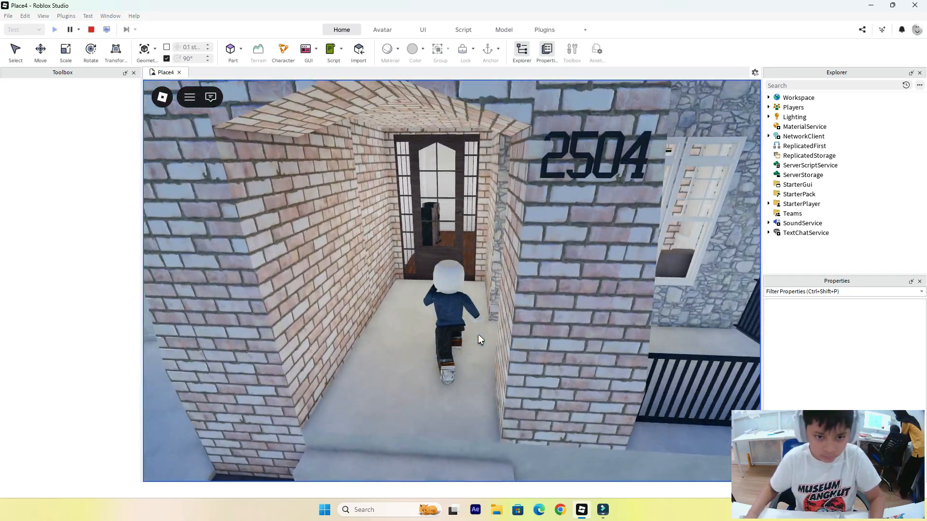
pyautogui.press('w')
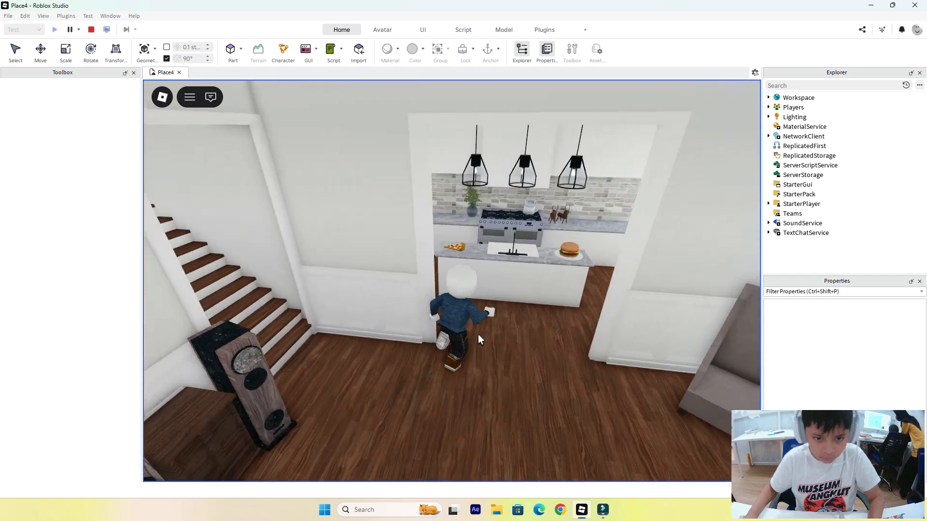
pyautogui.press('w')
# Pick up the pizza slice from the kitchen island, put it away in the inventory, and end the play test
pyautogui.press('d')
pyautogui.press('a')
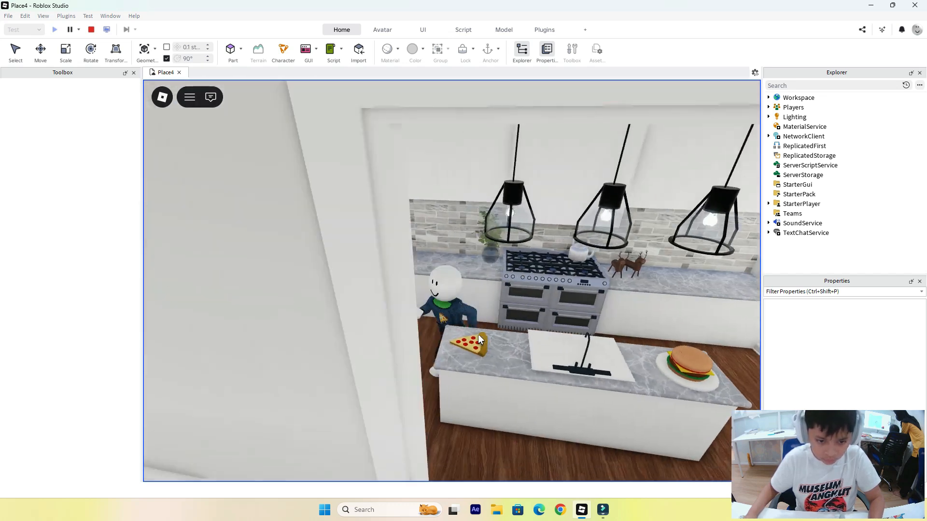
pyautogui.press('s')
pyautogui.press('d')
pyautogui.press('1')
pyautogui.press('s')
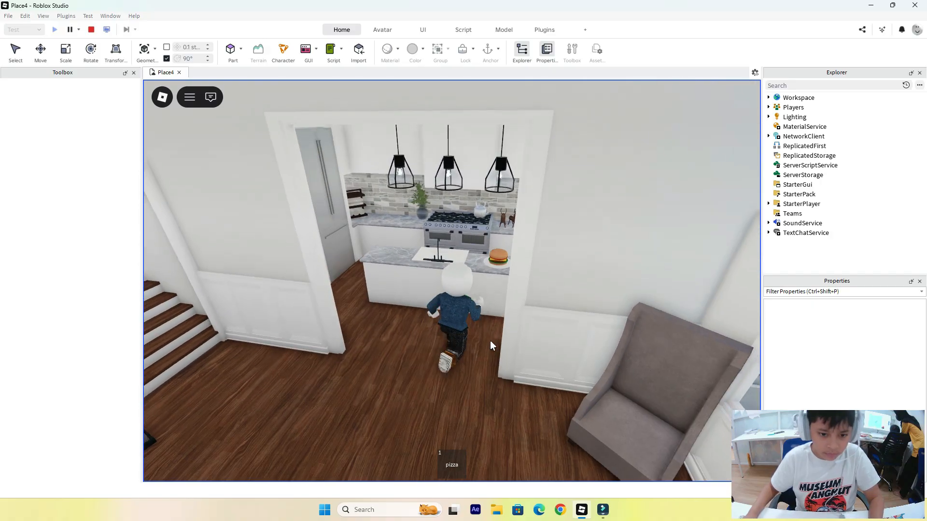
pyautogui.click(91, 29)
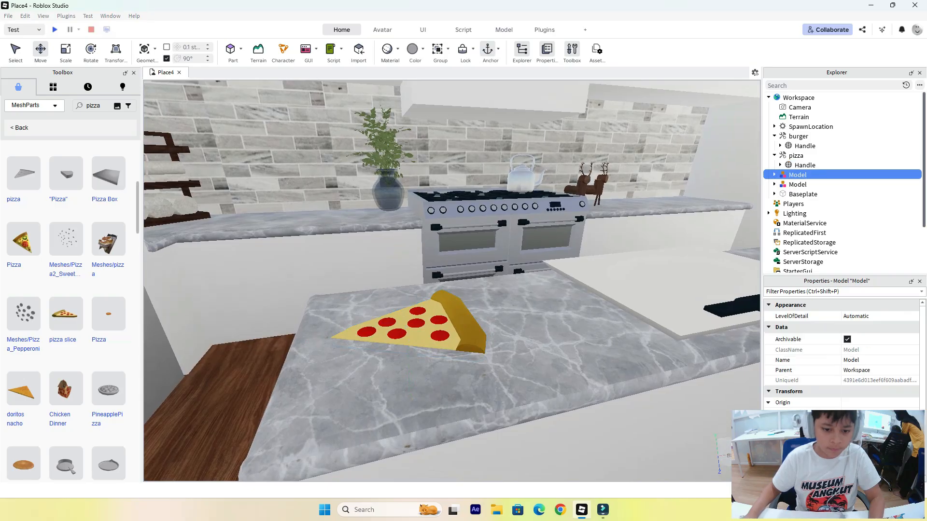
# Search the Toolbox MeshParts for "chicken"
pyautogui.scroll(-4, 451, 281)
pyautogui.scroll(4, 451, 281)
pyautogui.scroll(-4, 451, 281)
pyautogui.scroll(4, 452, 281)
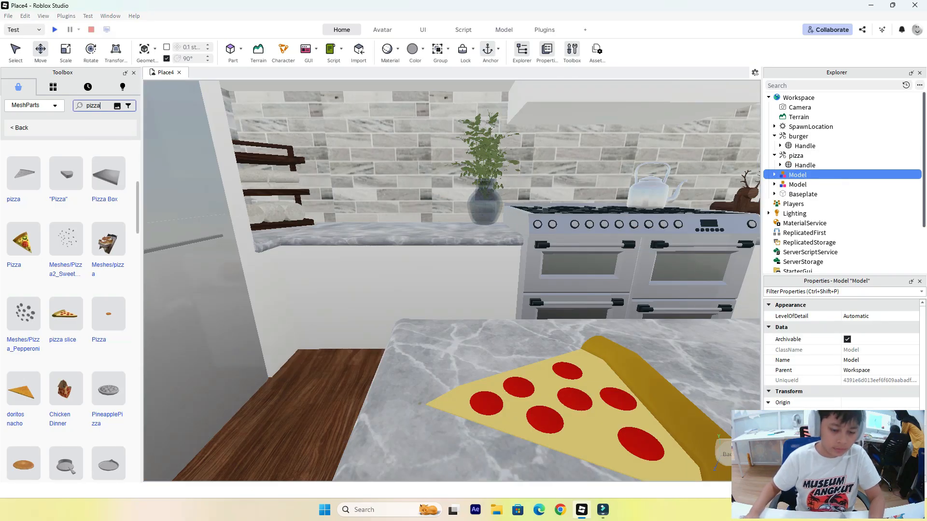
pyautogui.press('BackSpace')
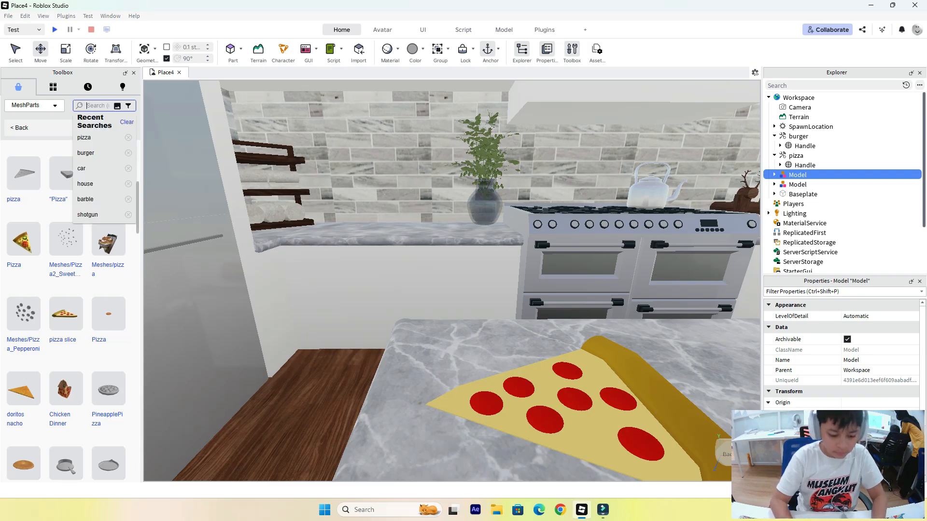
pyautogui.write('chicke')
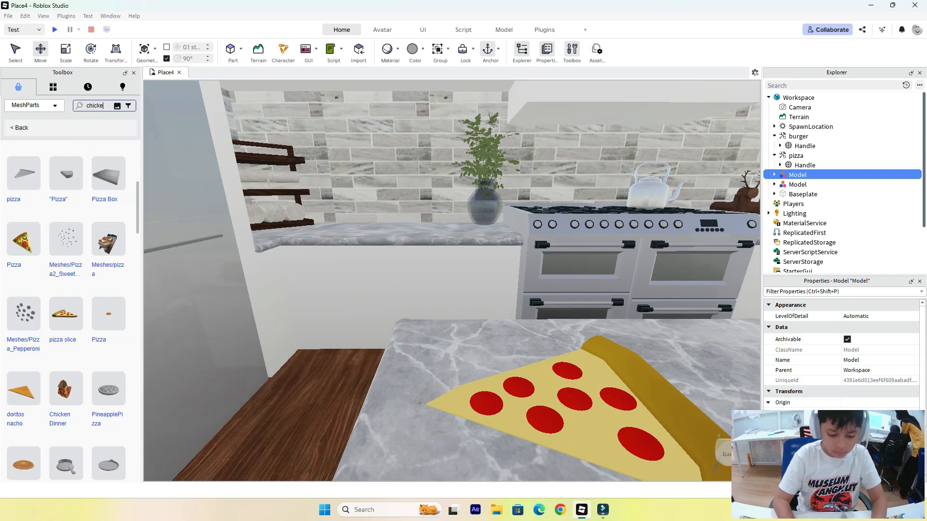
pyautogui.press('Return')
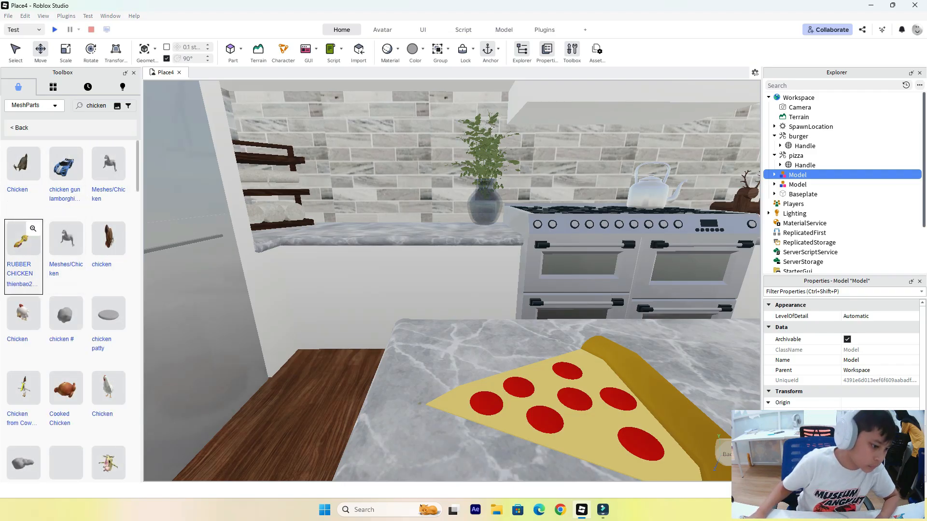
# Browse the chicken mesh results and insert the "turkey" mesh into the scene
pyautogui.scroll(-6, 66, 299)
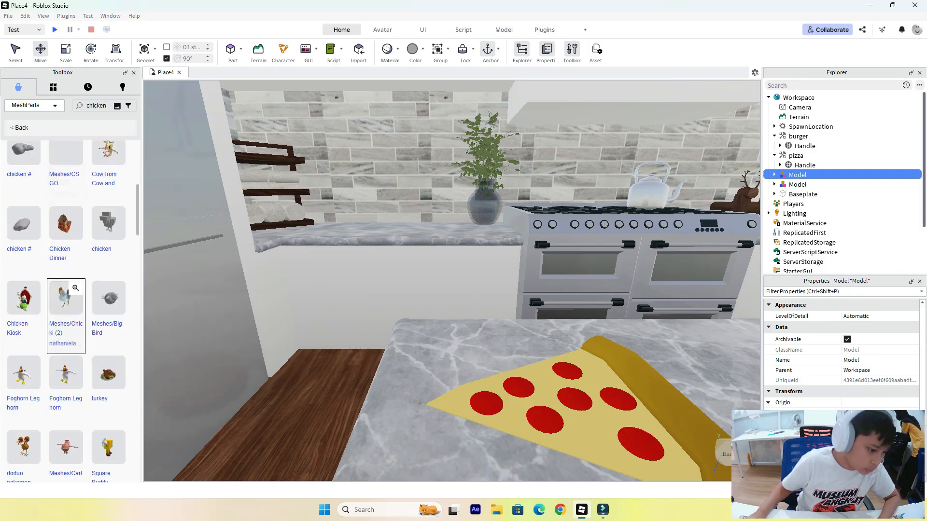
pyautogui.scroll(-1, 66, 299)
pyautogui.scroll(-2, 107, 366)
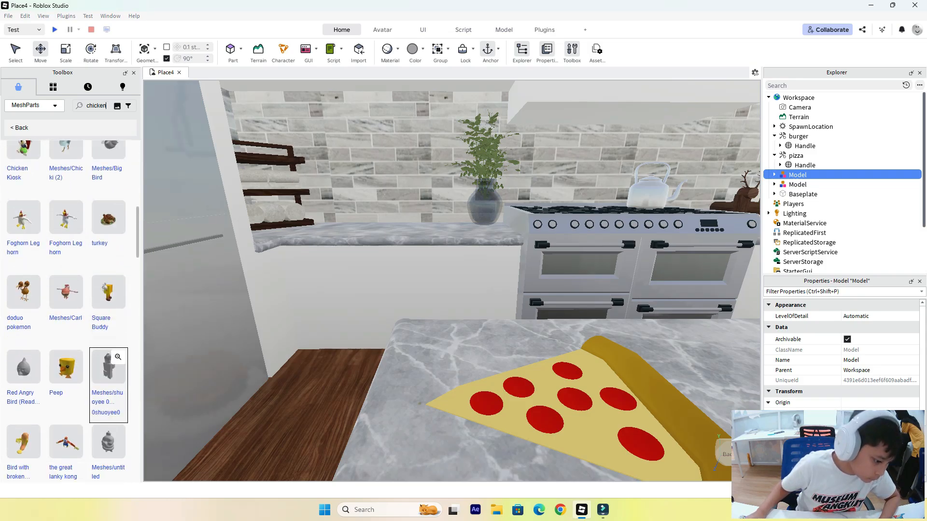
pyautogui.scroll(-1, 108, 376)
pyautogui.scroll(4, 108, 386)
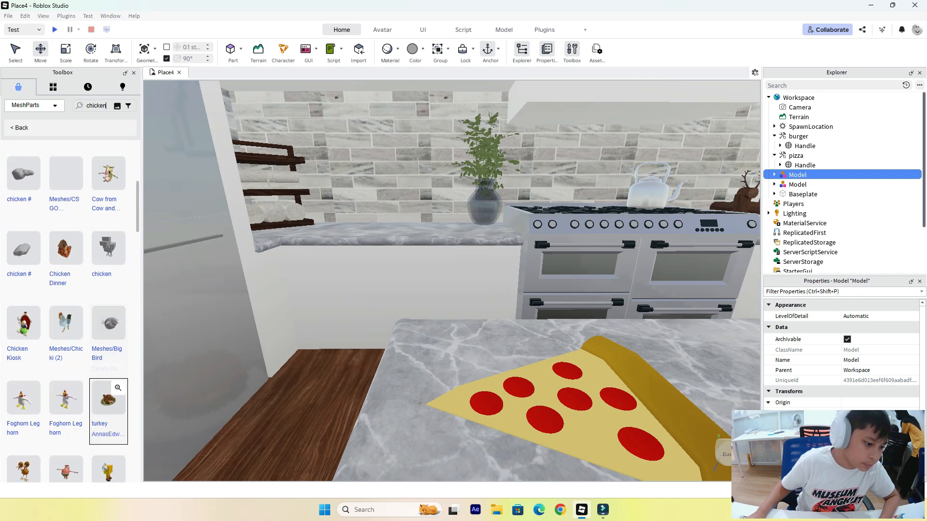
pyautogui.click(109, 398)
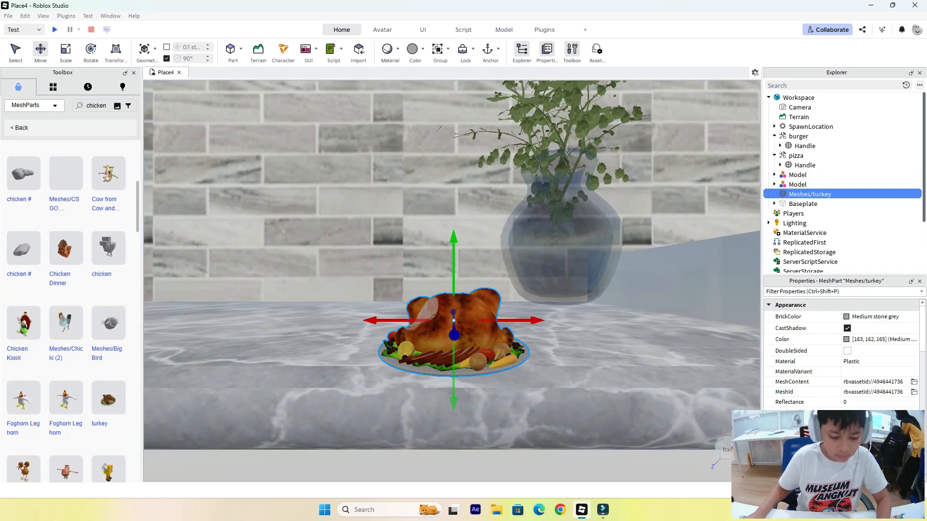
# Move the turkey mesh onto the kitchen island beside the pizza slice, shifting it about 1.858 studs past the crust
pyautogui.moveTo(454, 280); pyautogui.dragTo(429, 284, button='right')
pyautogui.scroll(-4, 452, 280)
pyautogui.scroll(3, 452, 280)
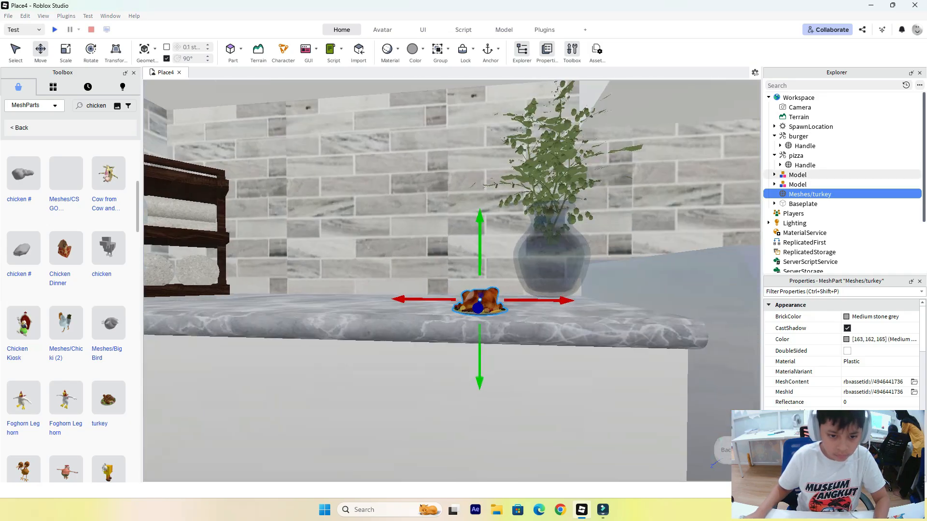
pyautogui.scroll(-4, 478, 306)
pyautogui.moveTo(447, 287); pyautogui.dragTo(415, 297)
pyautogui.moveTo(415, 297); pyautogui.dragTo(427, 323, button='right')
pyautogui.scroll(4, 419, 290)
pyautogui.scroll(-3, 419, 290)
pyautogui.scroll(2, 419, 299)
pyautogui.moveTo(450, 299); pyautogui.dragTo(645, 299)
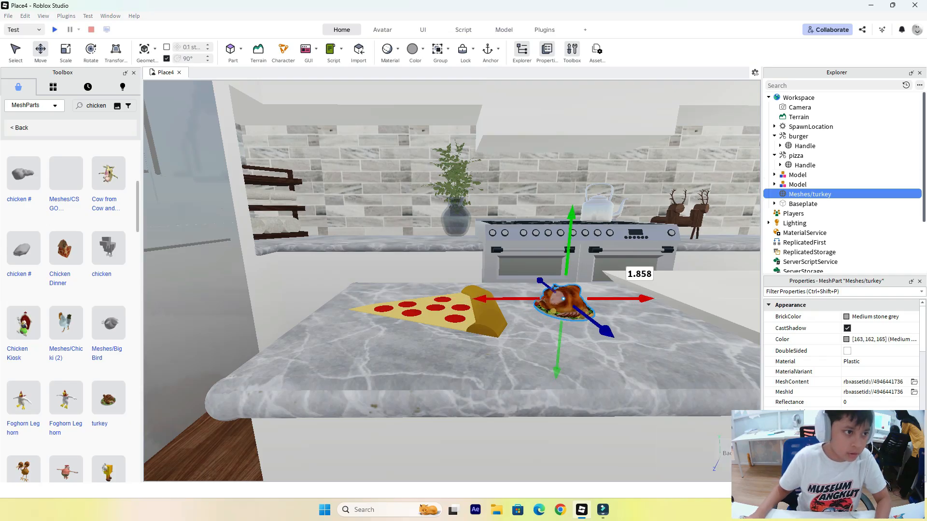
# Scale up the turkey mesh on the island until it is about twice as large
pyautogui.click(65, 52)
pyautogui.press('s')
pyautogui.press('d')
pyautogui.press('w')
pyautogui.press('a')
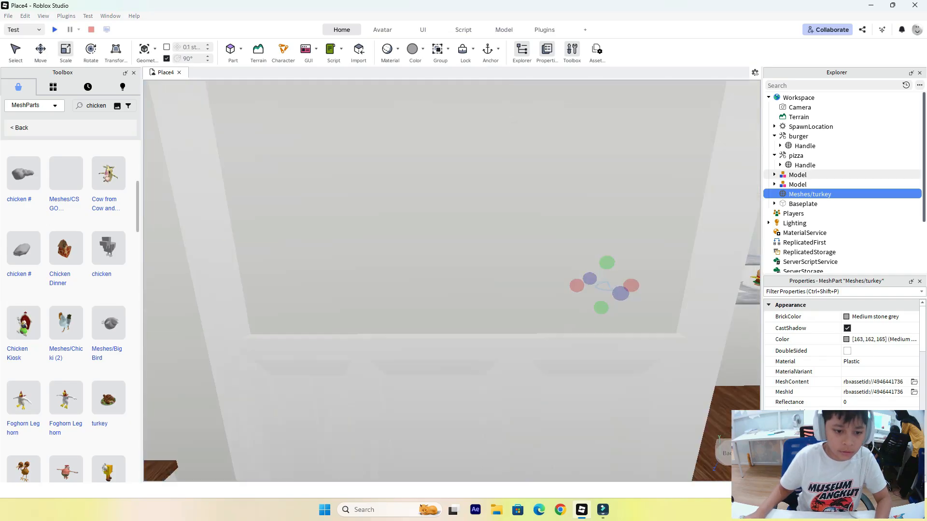
pyautogui.press('d')
pyautogui.press('a')
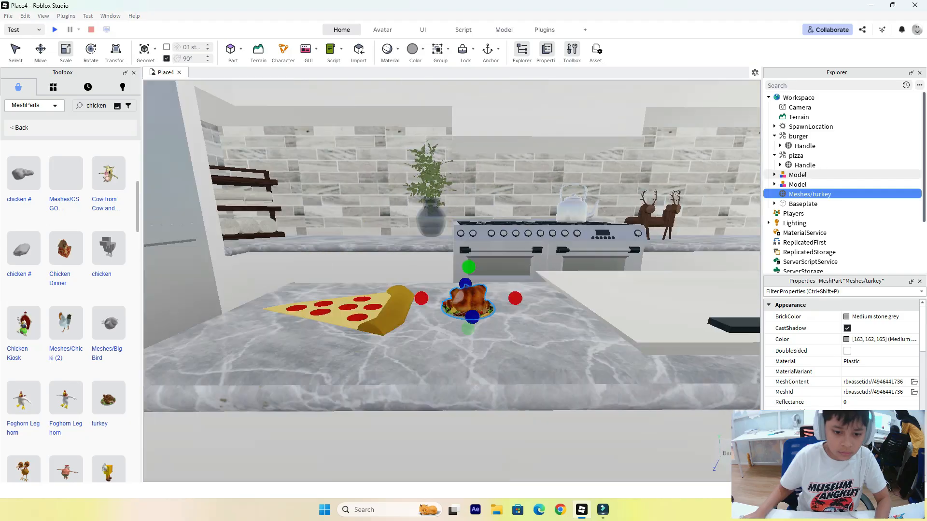
pyautogui.press('d')
pyautogui.press('a')
pyautogui.press('d')
pyautogui.moveTo(427, 291); pyautogui.dragTo(449, 292, button='right')
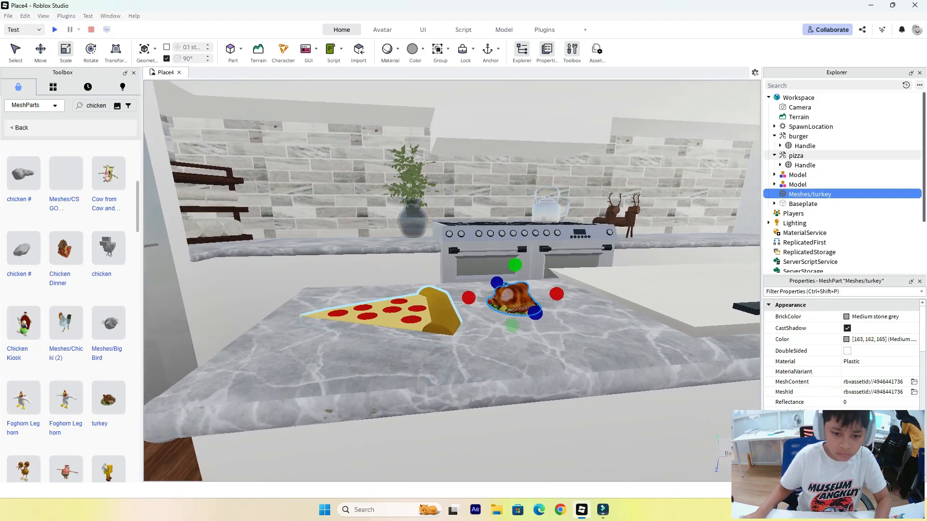
pyautogui.moveTo(556, 293); pyautogui.dragTo(569, 323)
pyautogui.moveTo(536, 267); pyautogui.dragTo(537, 247)
# Insert a new Tool into the Workspace for the turkey
pyautogui.click(797, 174)
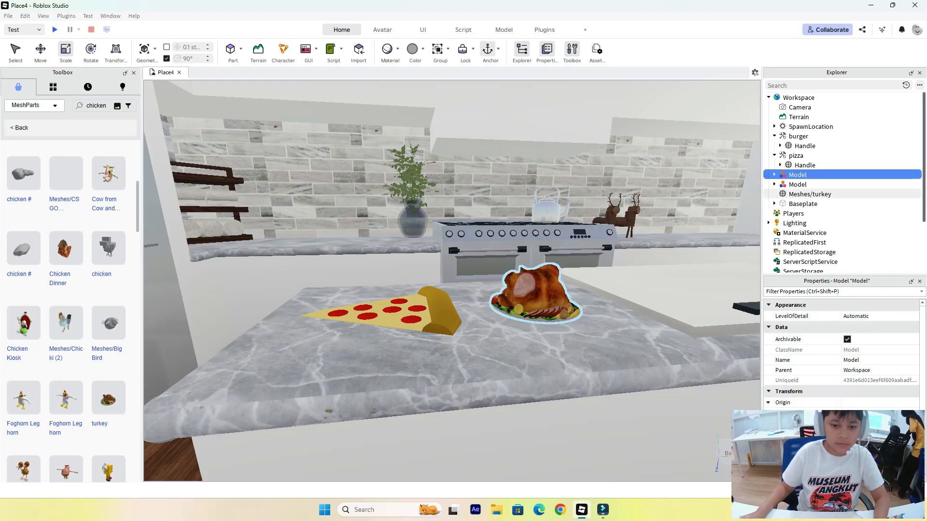
pyautogui.click(809, 194)
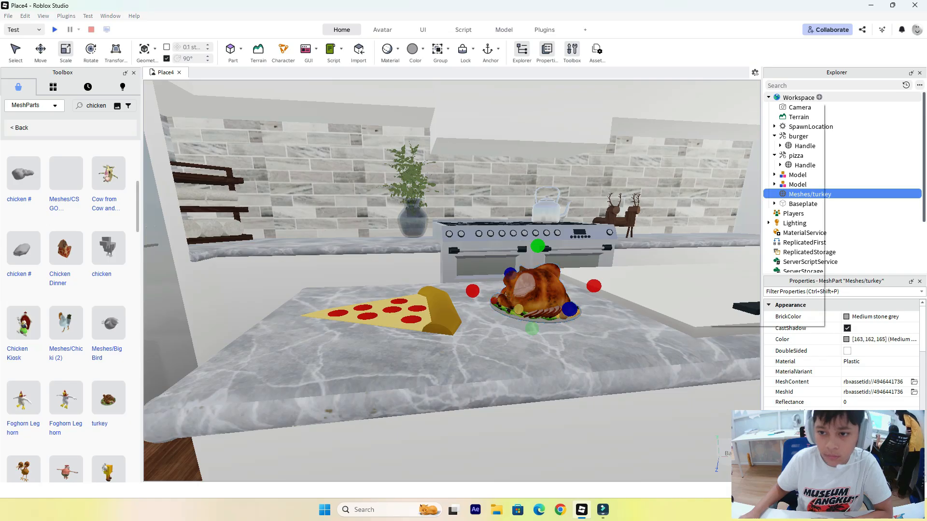
pyautogui.click(819, 97)
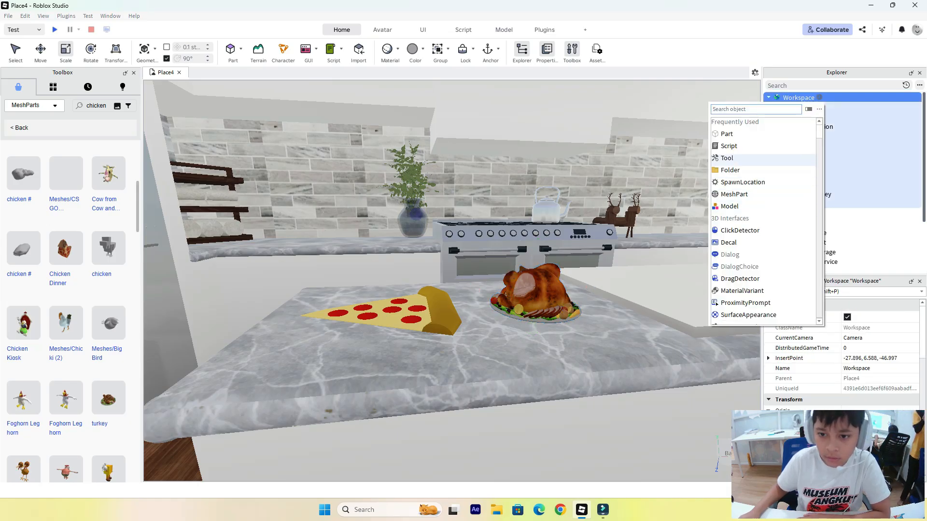
pyautogui.click(726, 158)
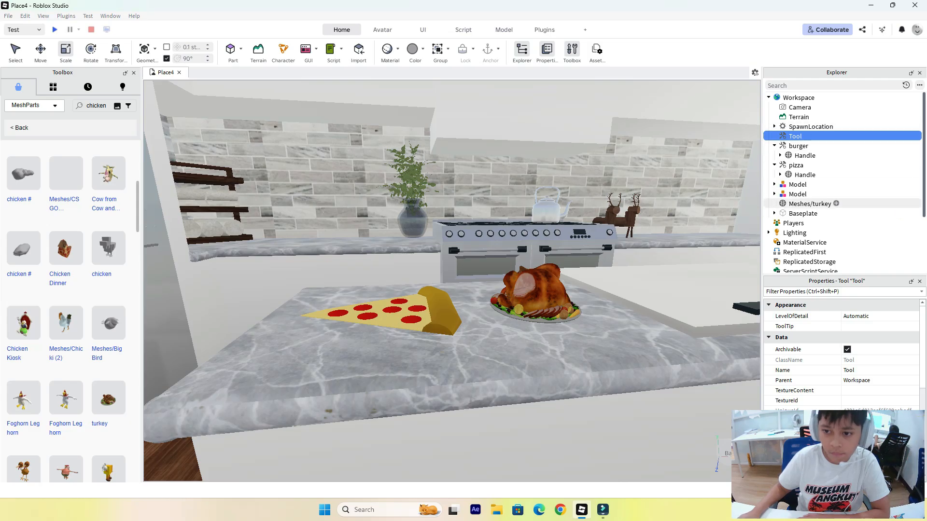
# Rename the turkey mesh as "Handle" and the new empty Tool in the Workspace as "chicken"
pyautogui.scroll(-1, 801, 212)
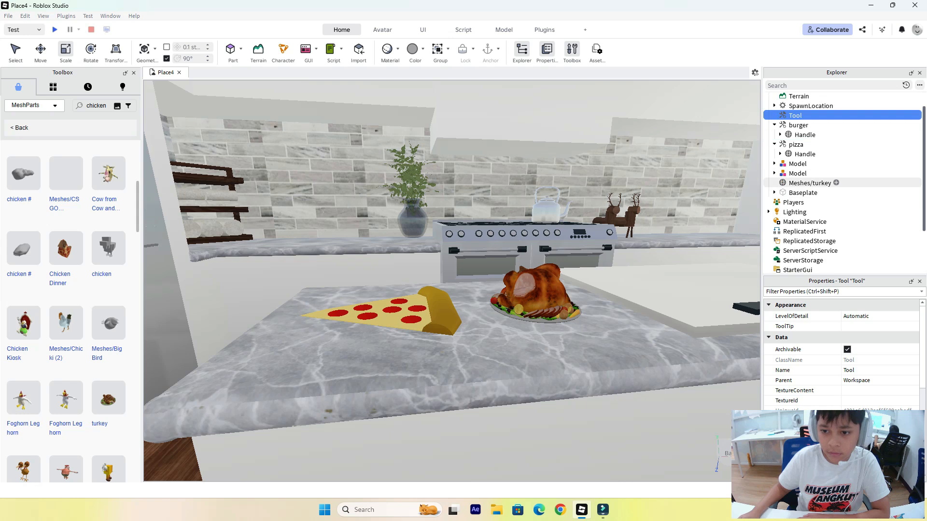
pyautogui.click(810, 183)
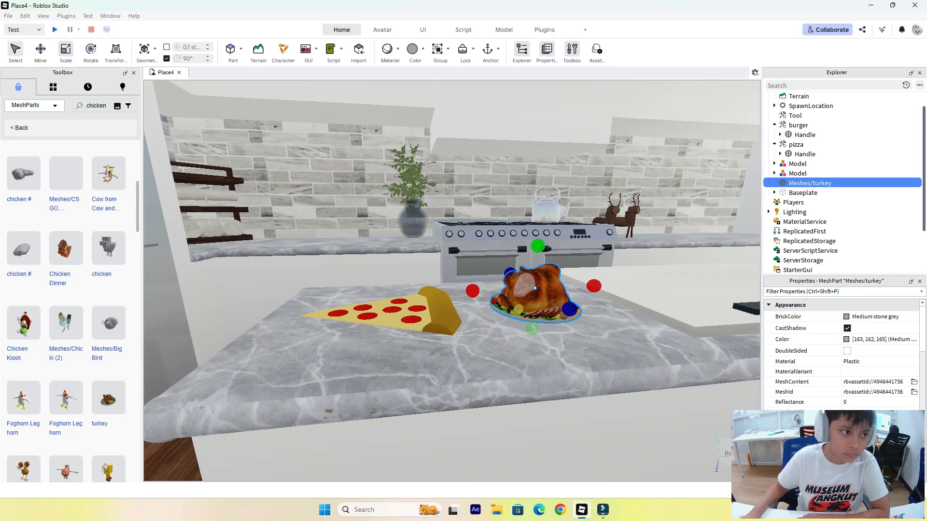
pyautogui.hotkey('ctrl', '1')
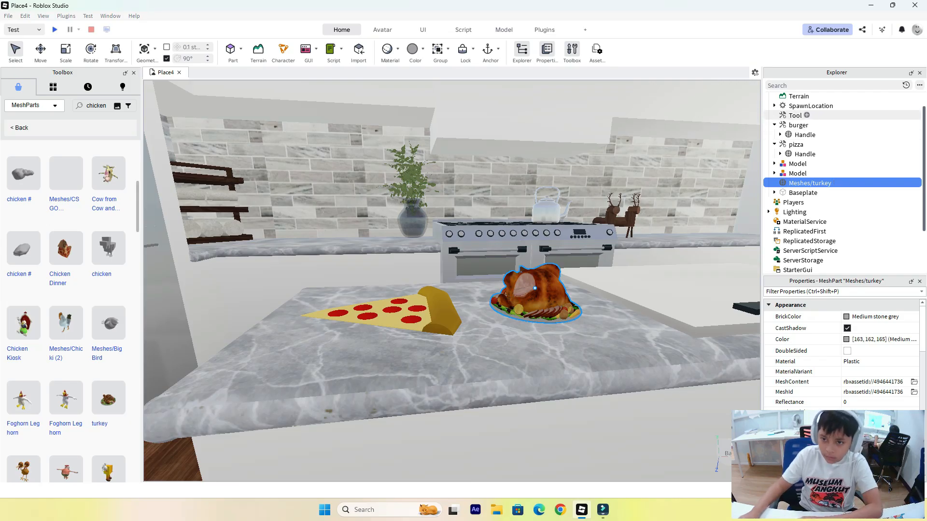
pyautogui.click(796, 116)
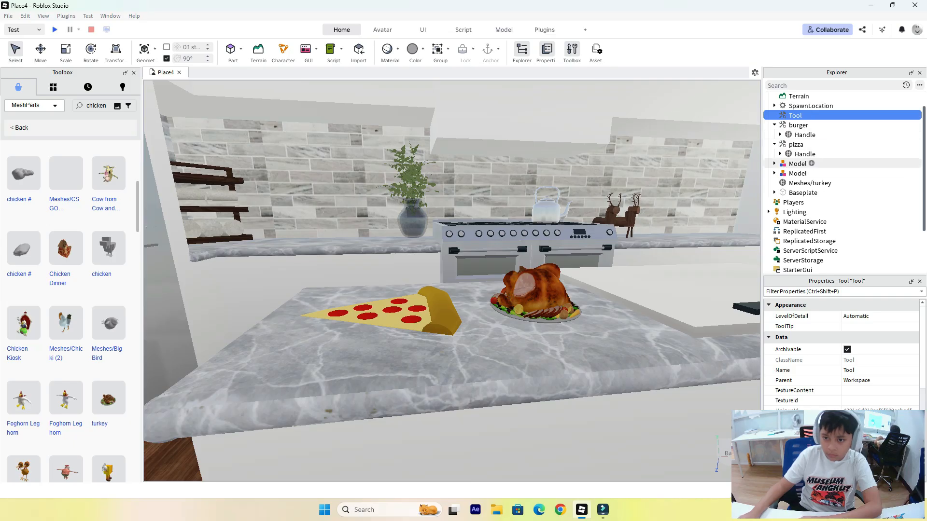
pyautogui.click(809, 183)
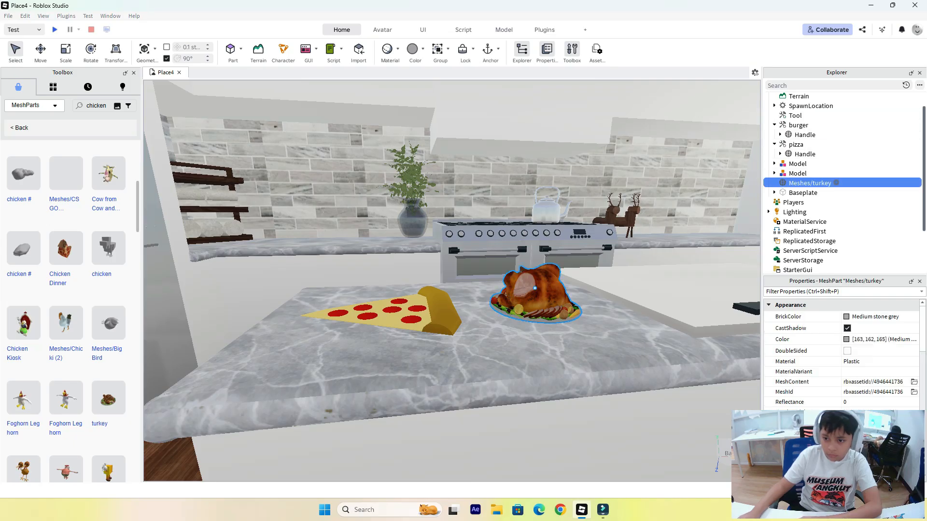
pyautogui.press('F2')
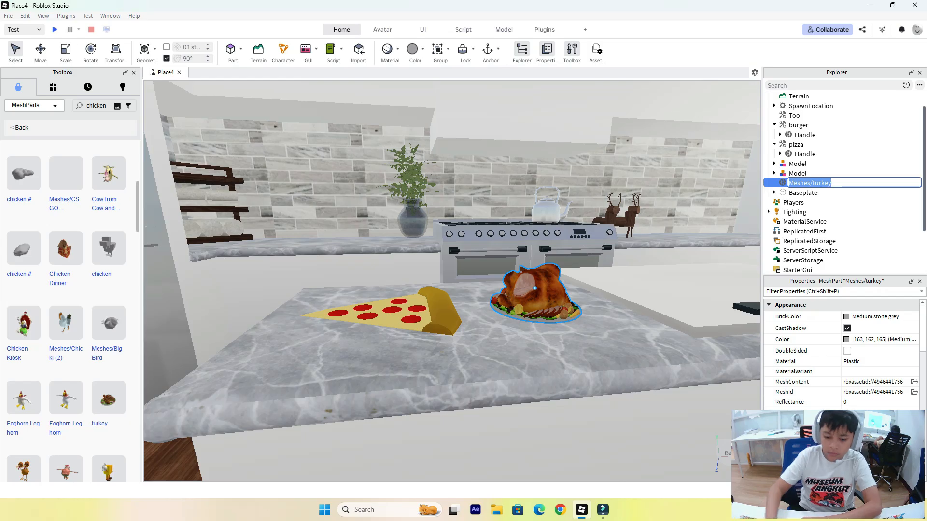
pyautogui.press('BackSpace')
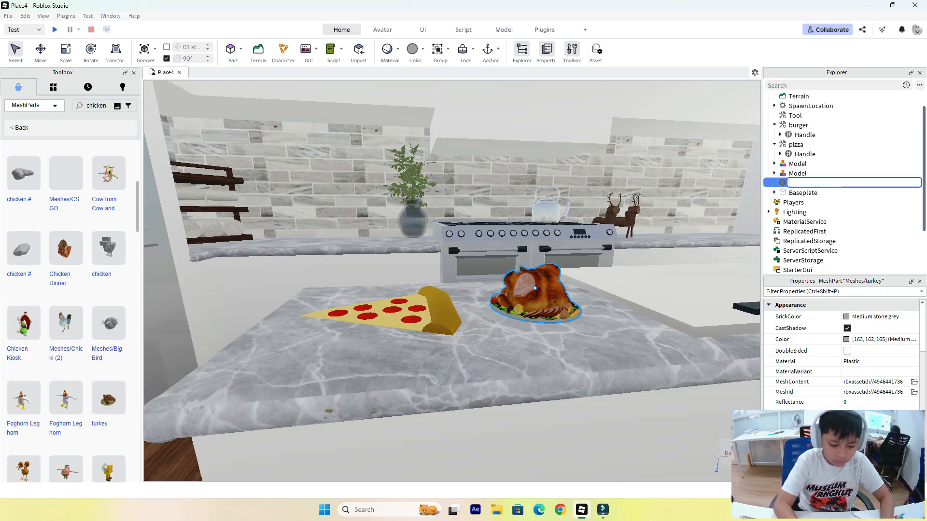
pyautogui.write('H')
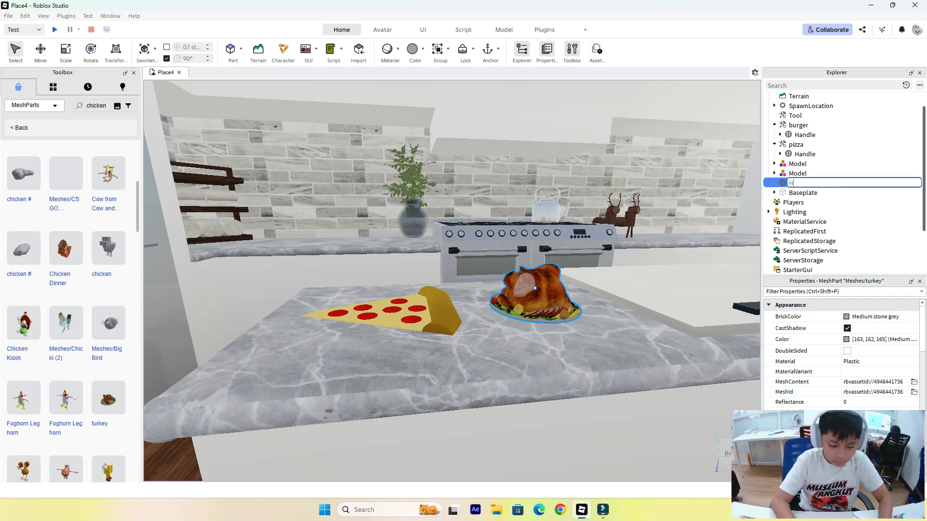
pyautogui.write('andle')
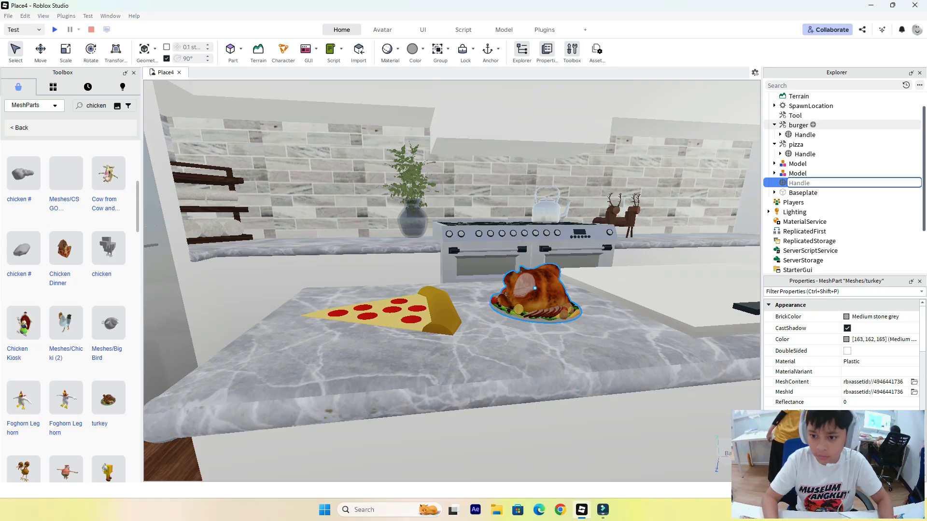
pyautogui.press('Return')
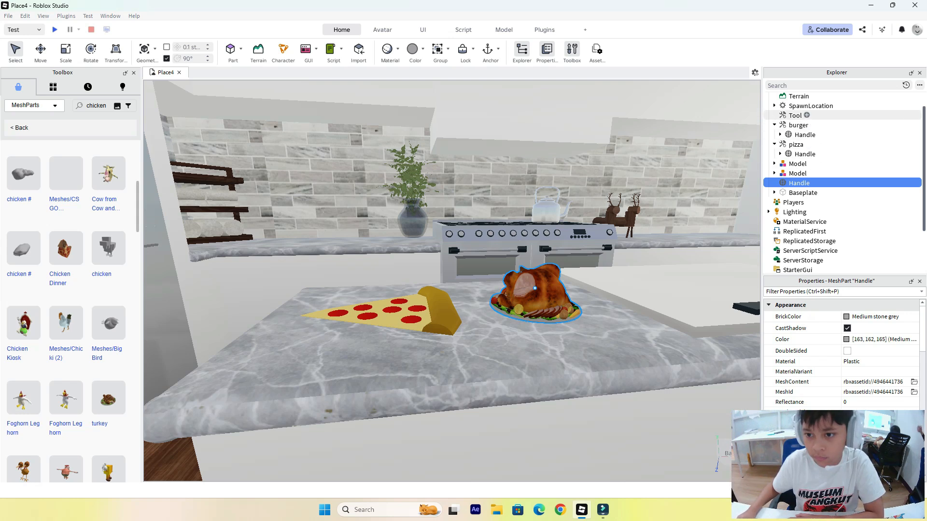
pyautogui.click(796, 115)
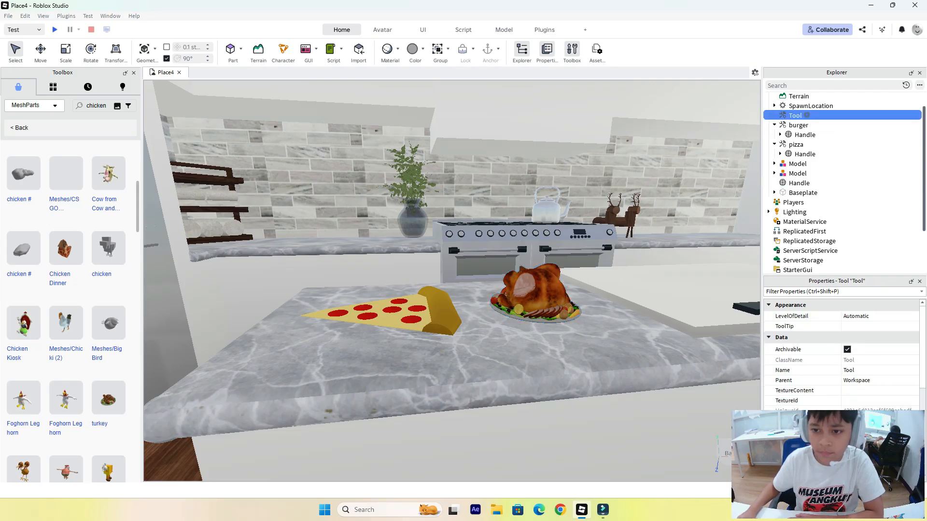
pyautogui.press('F2')
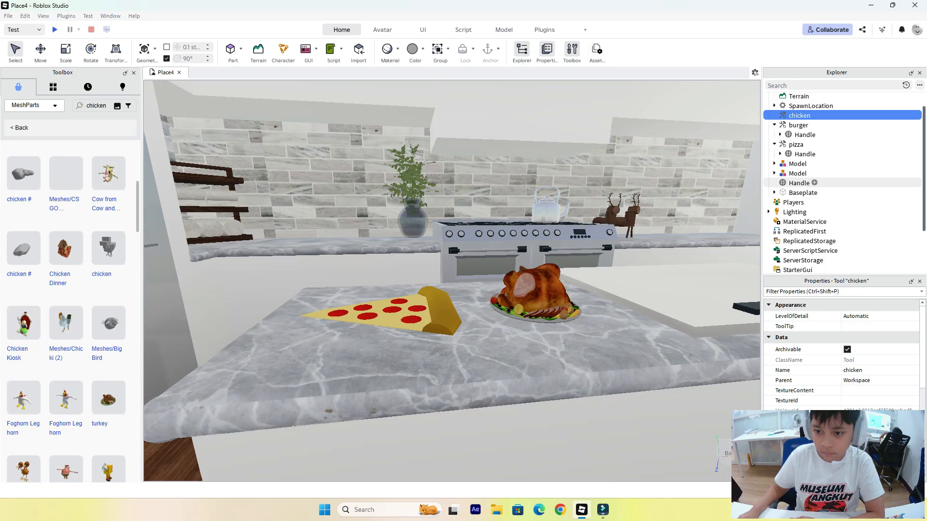
# Transfer the turkey's Handle into the chicken tool and raise it about 0.1 studs so it rests on the island
pyautogui.rightClick(801, 183)
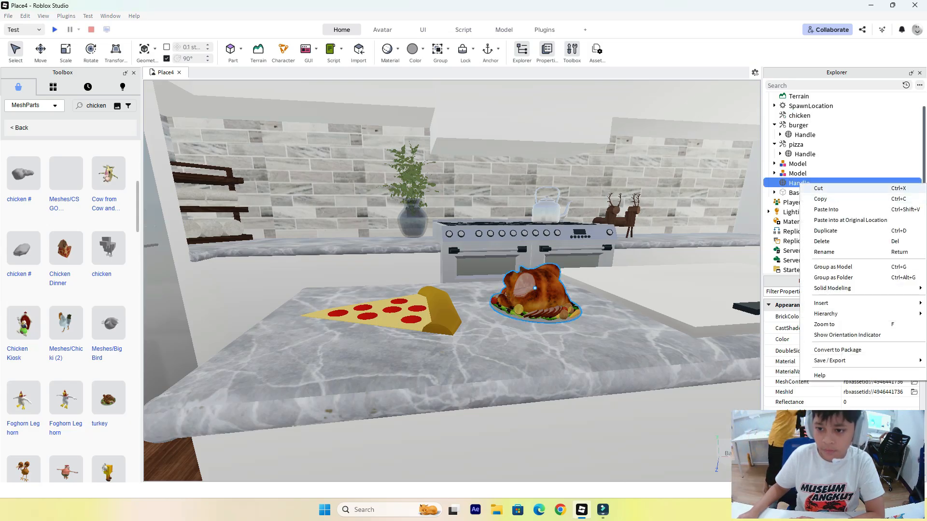
pyautogui.click(821, 241)
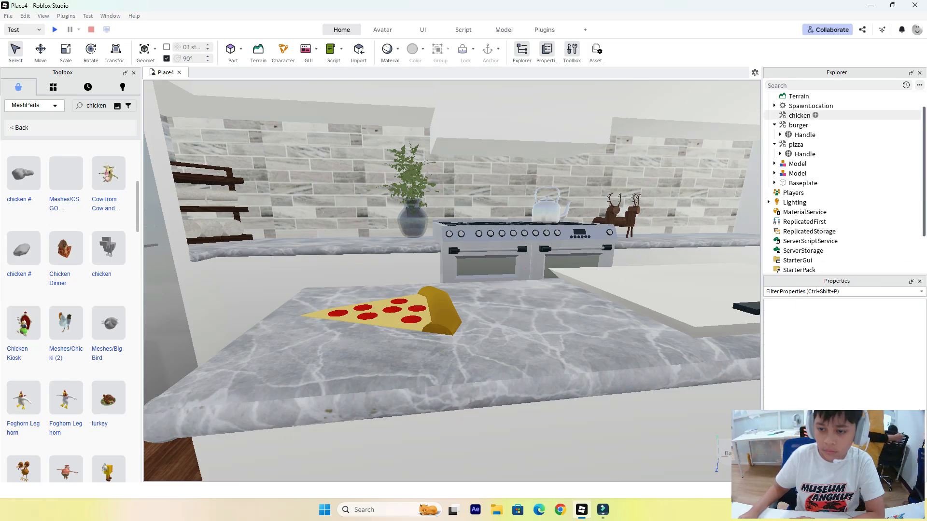
pyautogui.rightClick(799, 115)
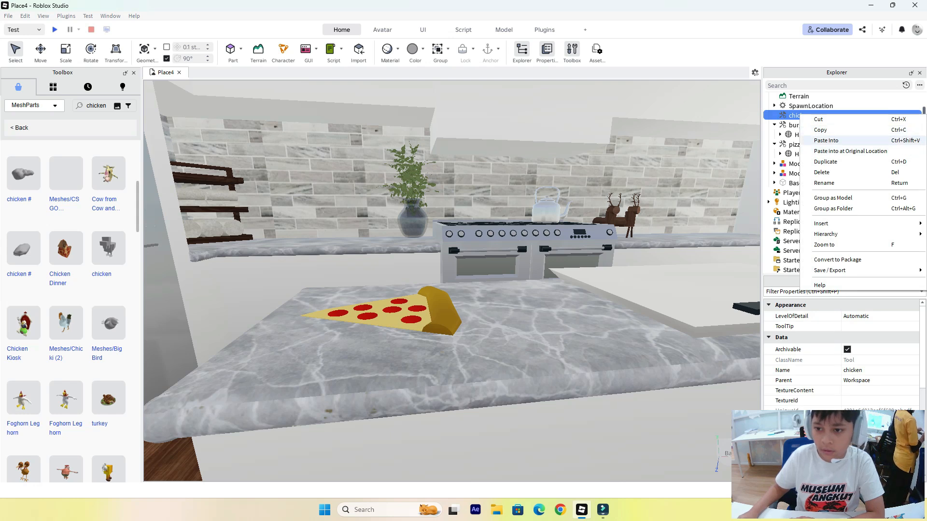
pyautogui.click(826, 141)
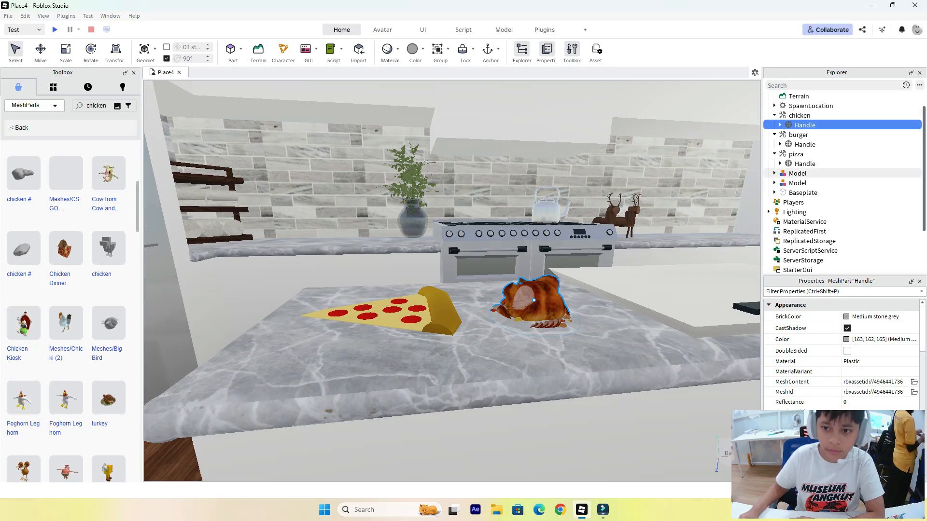
pyautogui.hotkey('ctrl', '2')
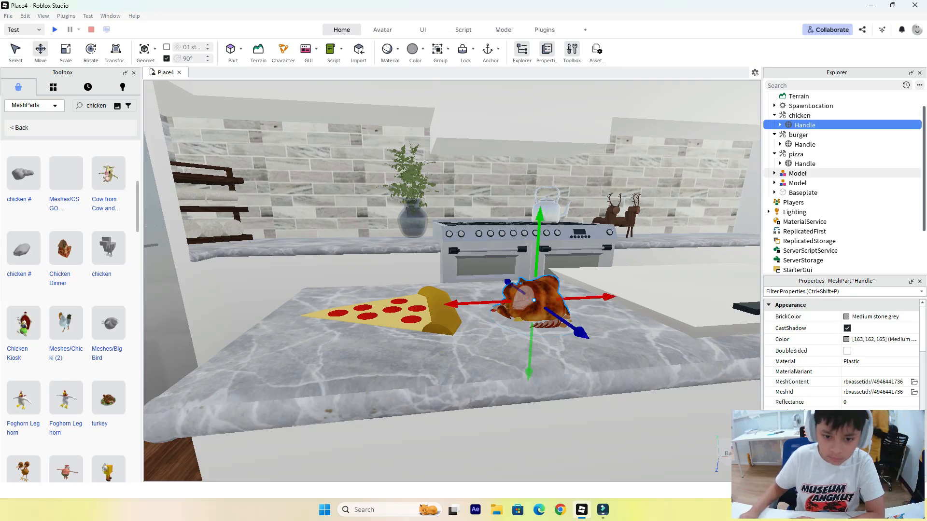
pyautogui.moveTo(539, 227); pyautogui.dragTo(540, 217)
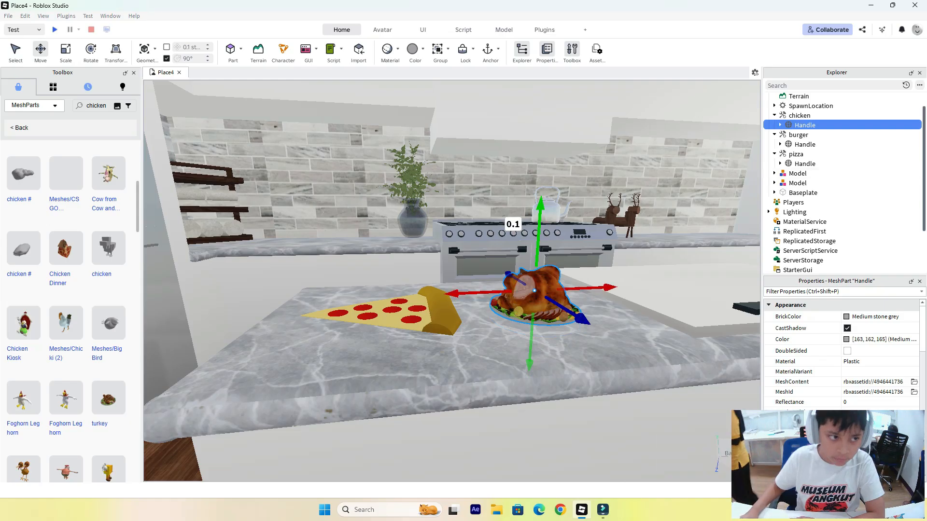
# Start a playtest and walk the avatar through the front door to the stove side of the kitchen island
pyautogui.press('F5')
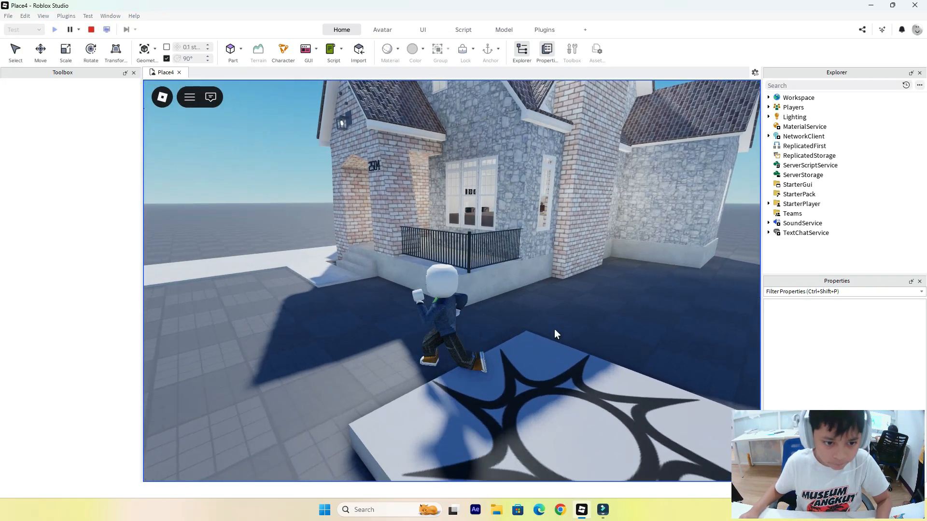
pyautogui.press('a')
pyautogui.press('w')
pyautogui.press('a')
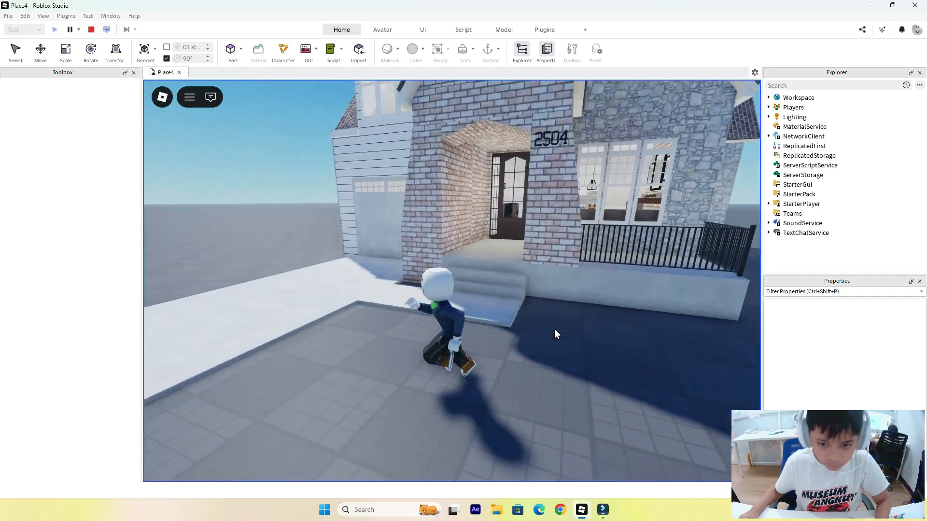
pyautogui.press('w')
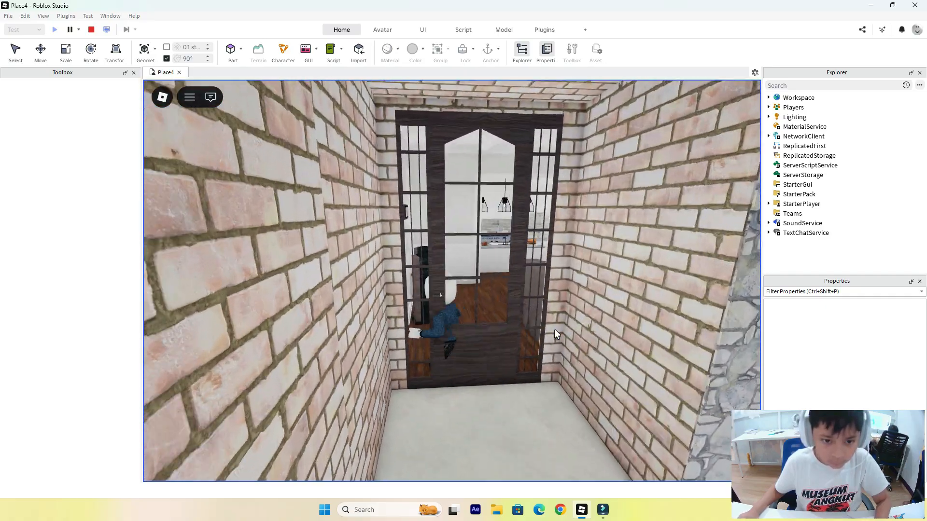
pyautogui.press('w')
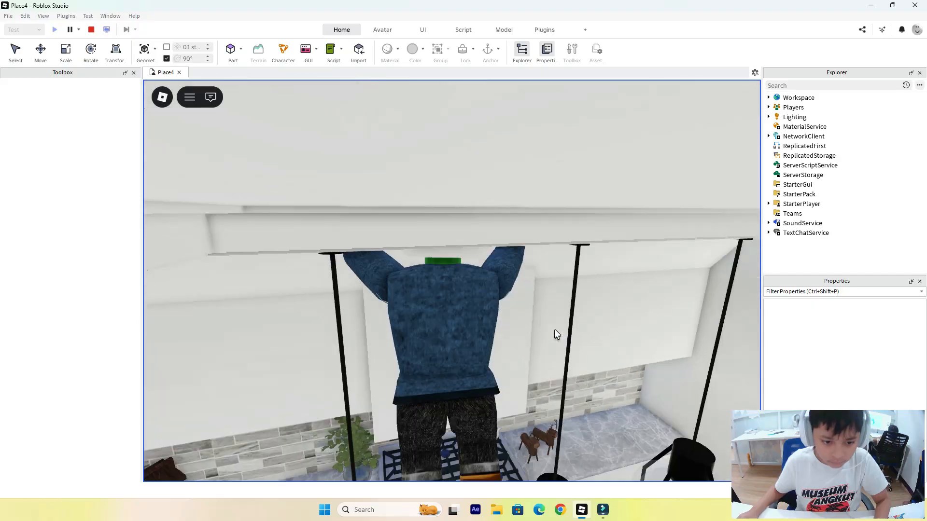
pyautogui.press('s')
pyautogui.press('w')
pyautogui.press('space')
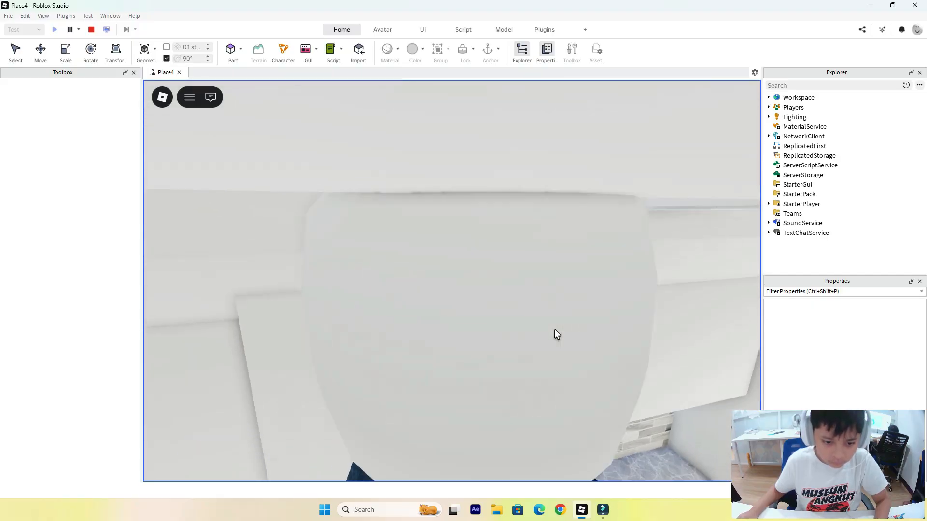
pyautogui.press('w')
pyautogui.moveTo(459, 355); pyautogui.dragTo(457, 365, button='right')
pyautogui.press('s')
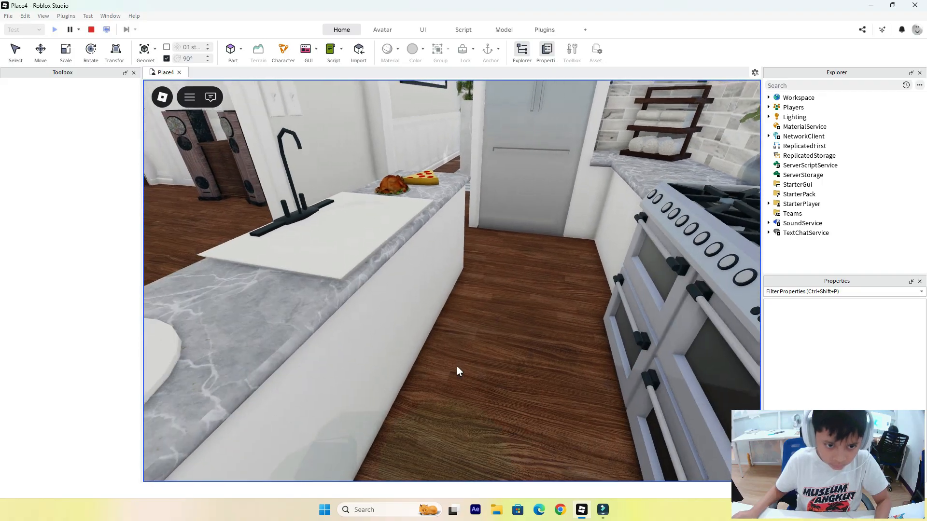
# Walk the avatar along the kitchen island to pick up the burger, pizza and chicken tools
pyautogui.press('s')
pyautogui.press('w')
pyautogui.moveTo(457, 372); pyautogui.dragTo(458, 371, button='right')
pyautogui.press('space')
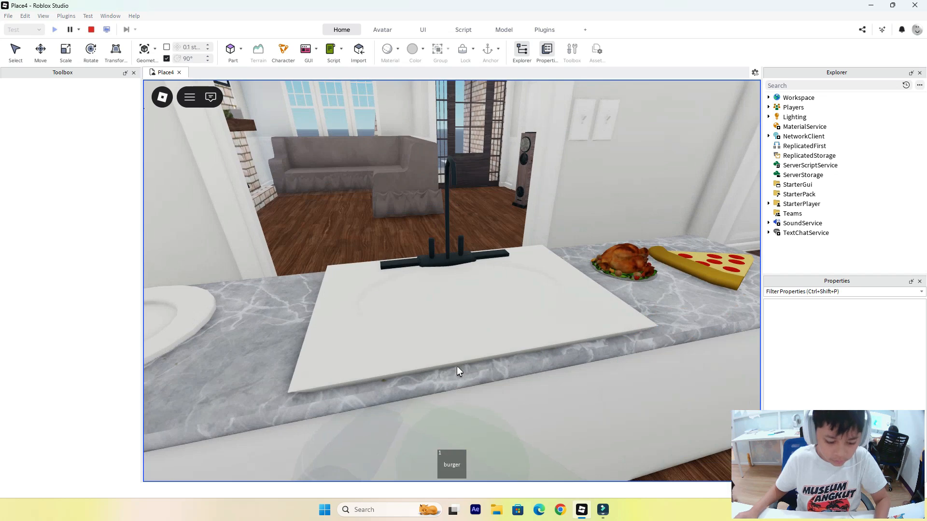
pyautogui.press('d')
pyautogui.press('w')
pyautogui.press('space')
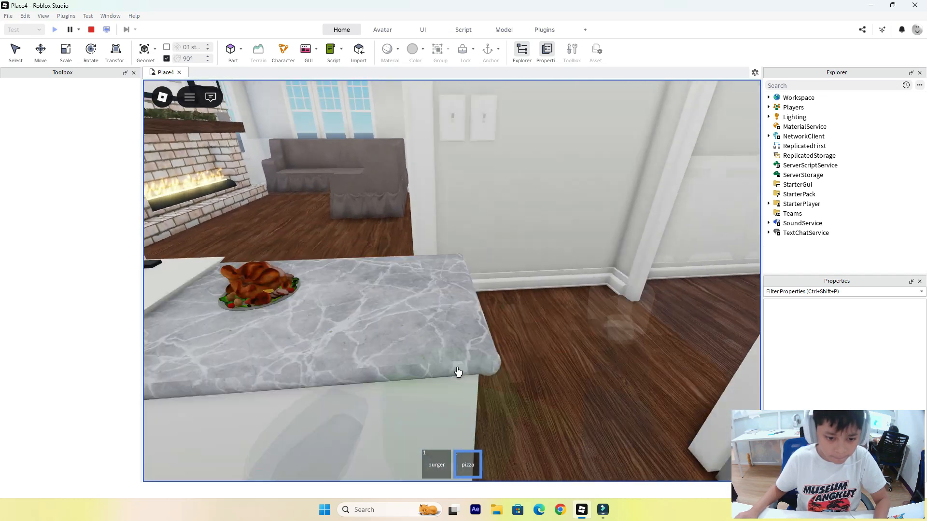
pyautogui.press('a')
pyautogui.press('d')
pyautogui.press('space')
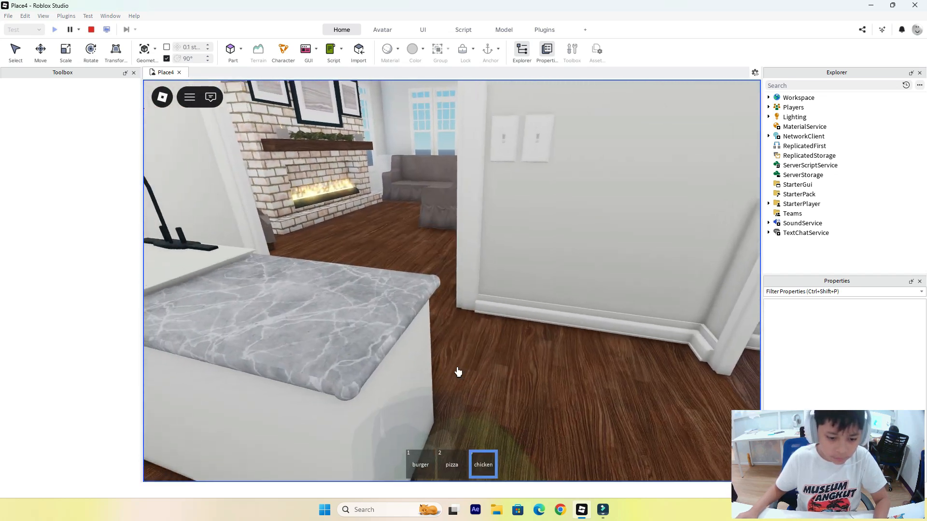
# Check the chicken in the avatar's hand from the front, including unequipping it, and stop the playtest
pyautogui.press('d')
pyautogui.moveTo(462, 378); pyautogui.dragTo(462, 378, button='right')
pyautogui.press('s')
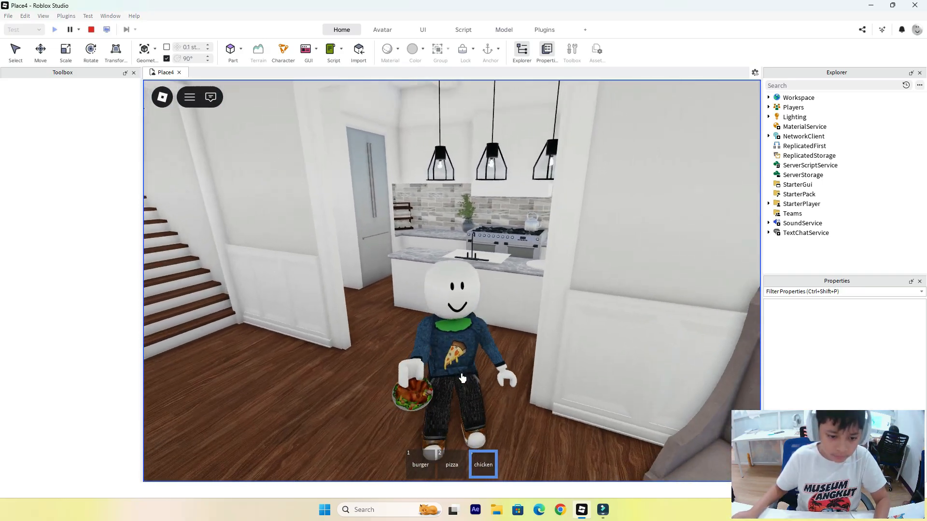
pyautogui.press('s')
pyautogui.press('3')
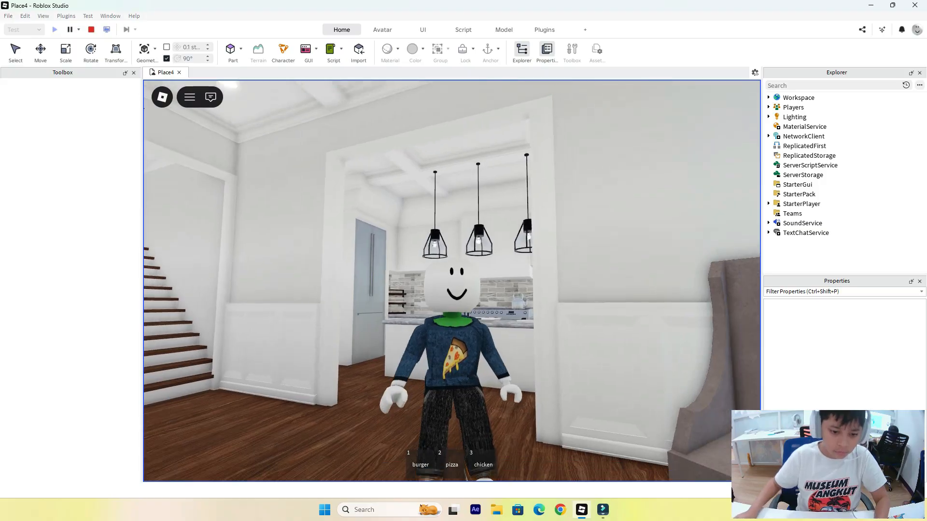
pyautogui.press('w')
pyautogui.moveTo(433, 357); pyautogui.dragTo(432, 357, button='right')
pyautogui.press('s')
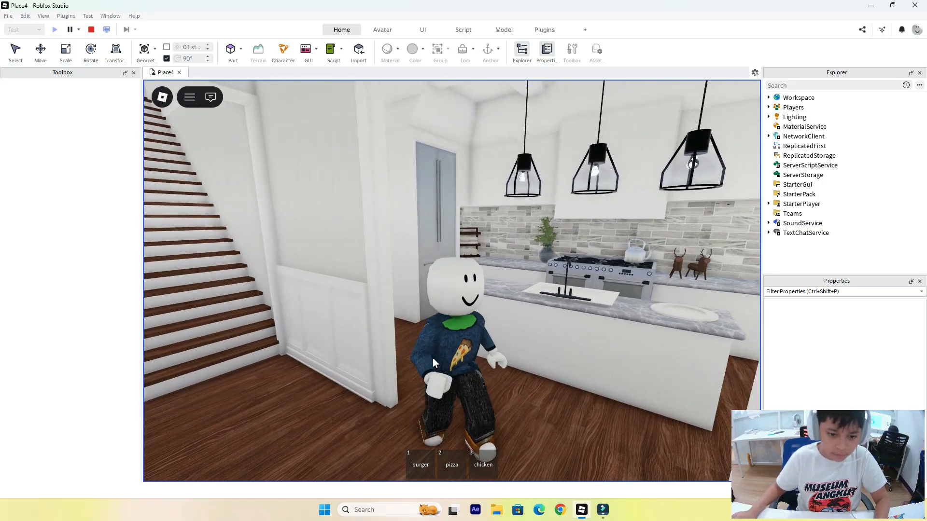
pyautogui.click(91, 30)
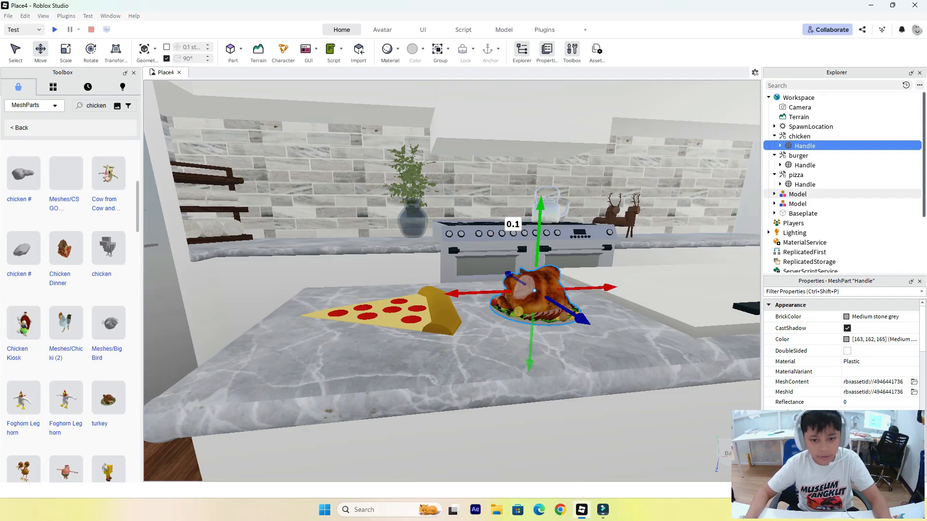
pyautogui.press('d')
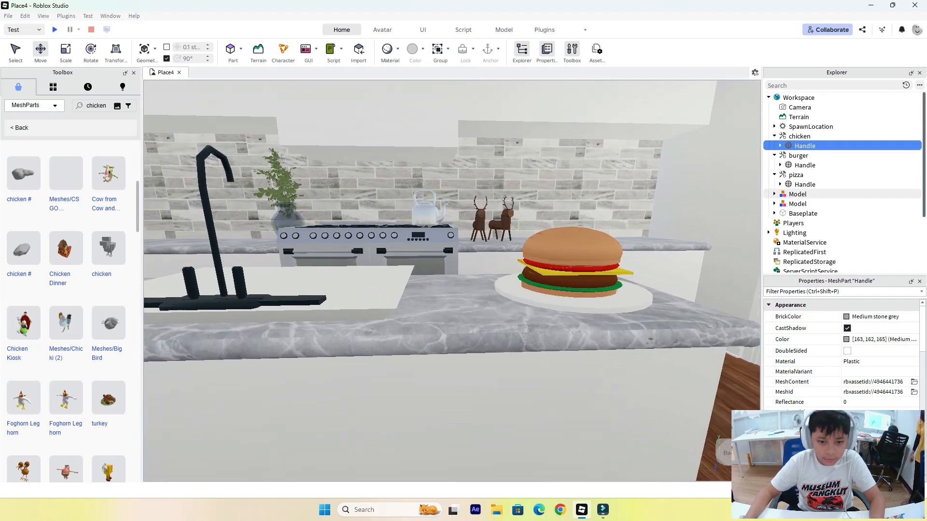
pyautogui.press('w')
pyautogui.press('s')
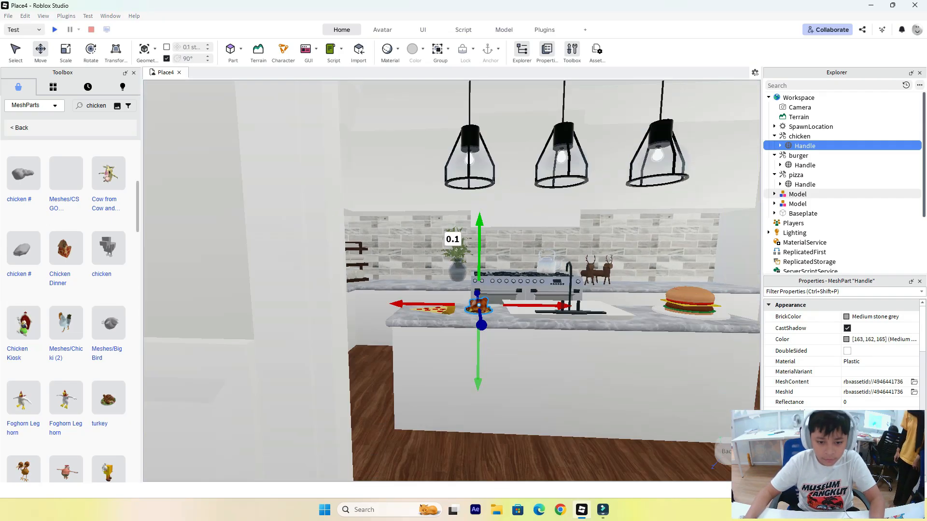